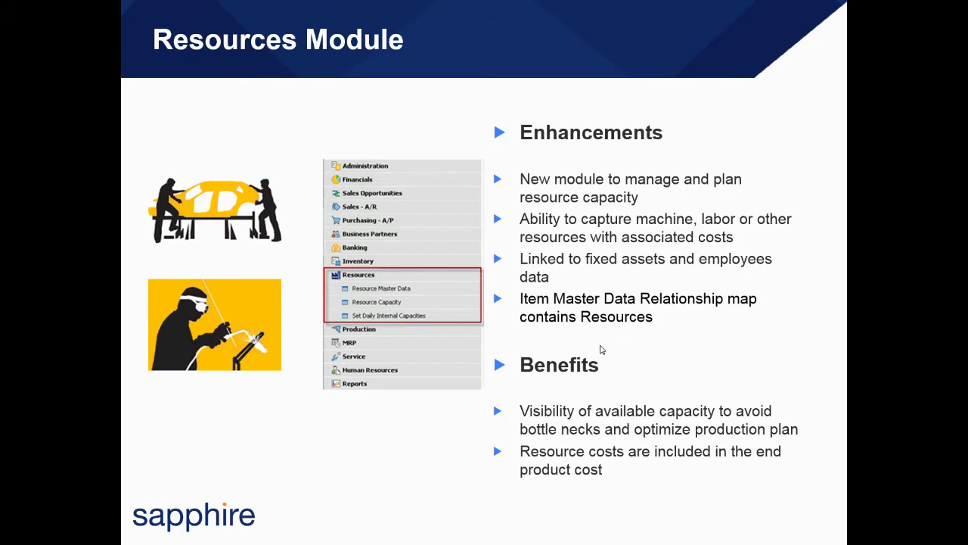
End the slideshow, switch to SAP Business One and open the master data record of the Large Machine resource
key("Escape")
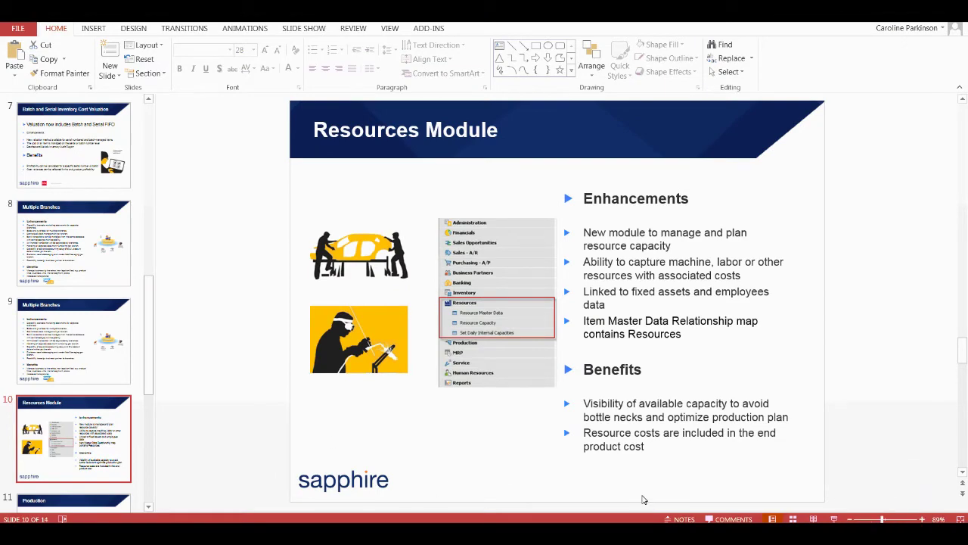
key("alt+Tab")
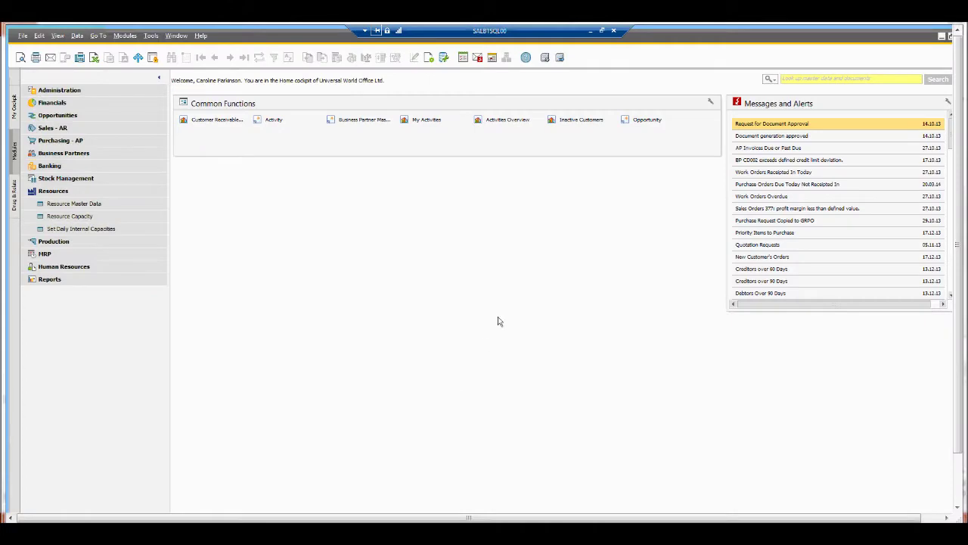
left_click(85, 204)
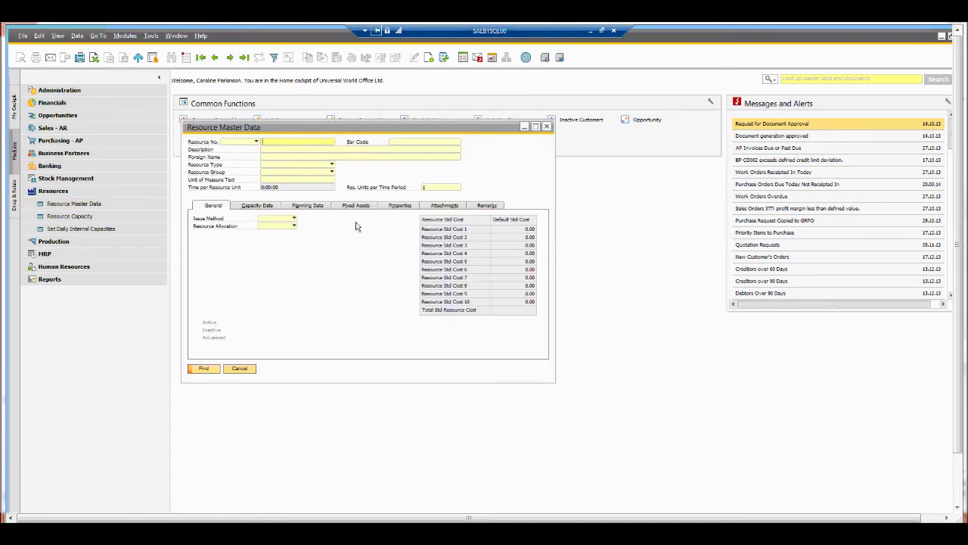
key("Return")
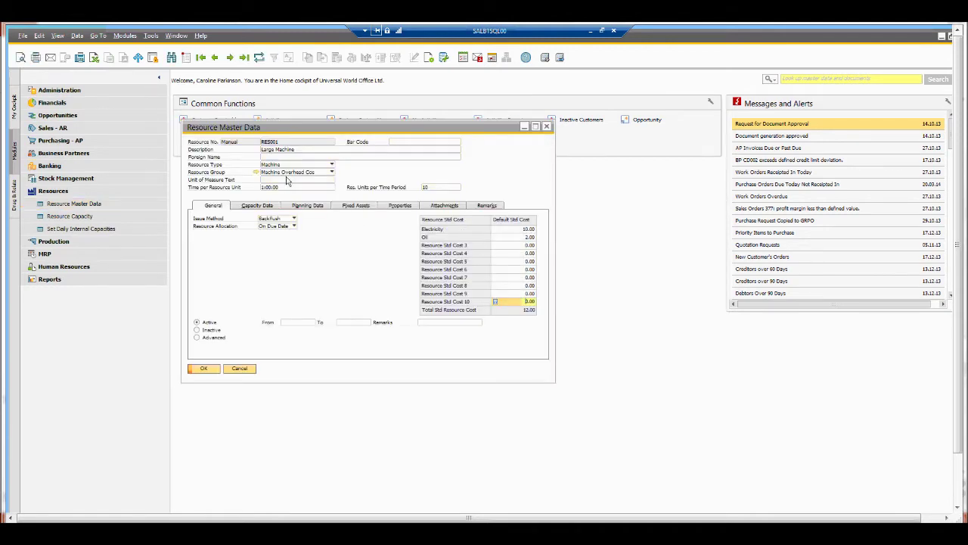
Examine the Large Machine resource's issue method, warehouse capacity data and daily planning factors
left_click(279, 154)
left_click(280, 219)
left_click(284, 221)
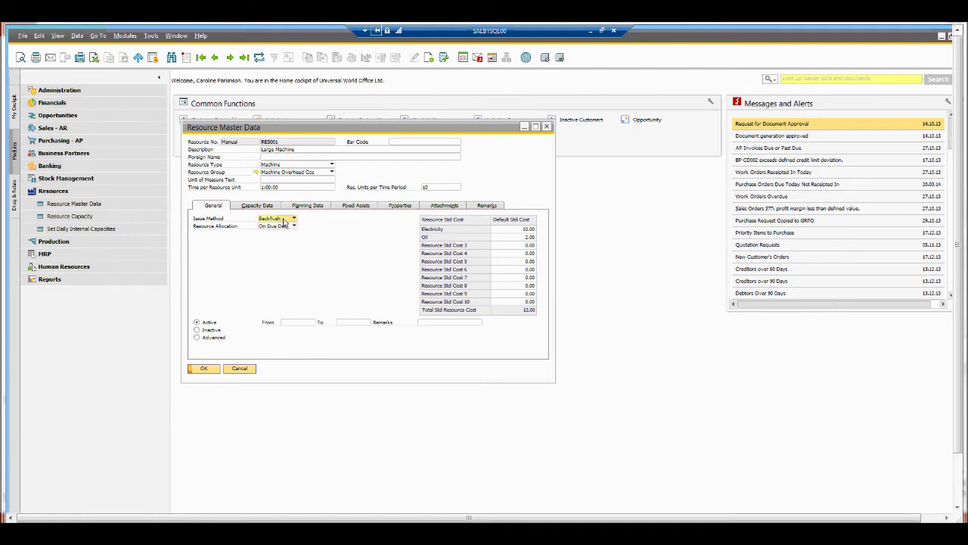
left_click(267, 208)
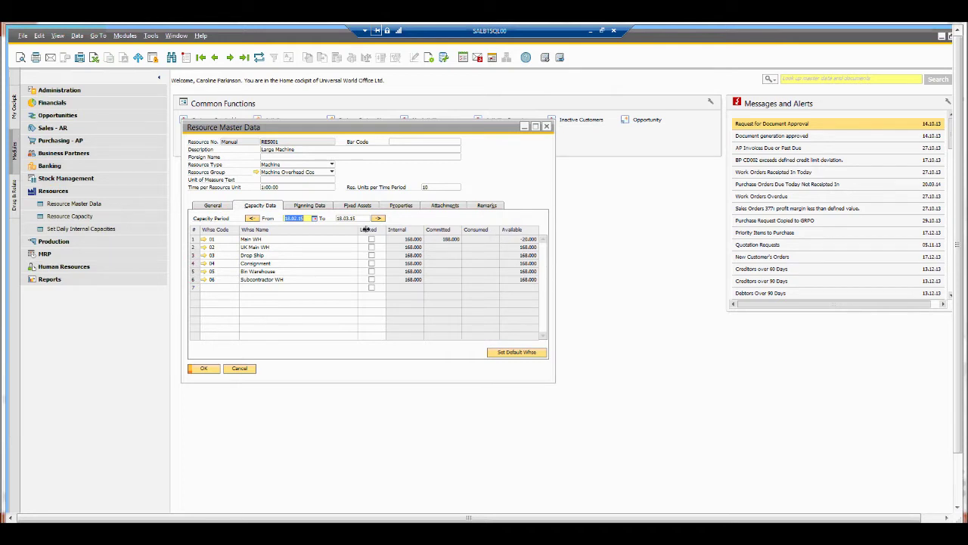
left_click(311, 206)
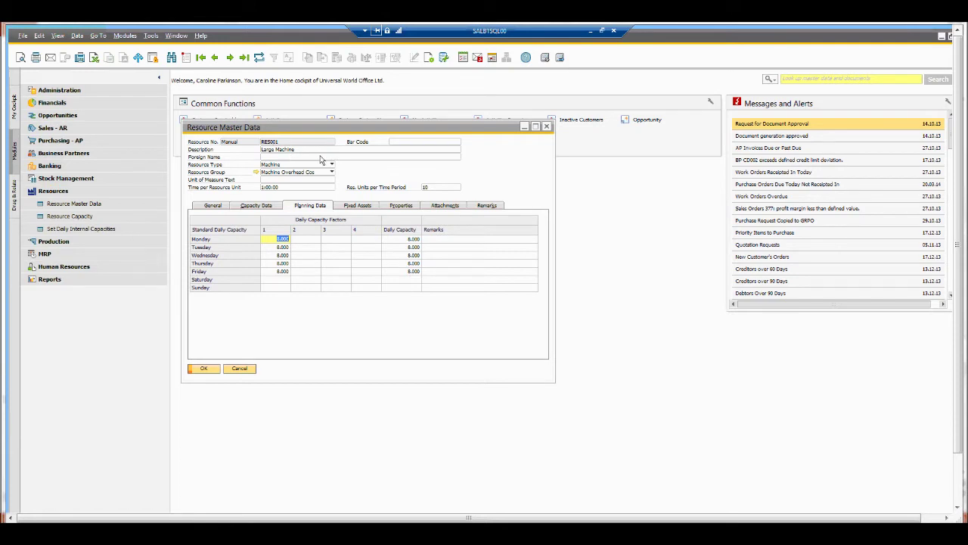
Go to the Production Team Employees resource and examine its daily capacity factors, especially for Friday
key("ctrl+Page_Down")
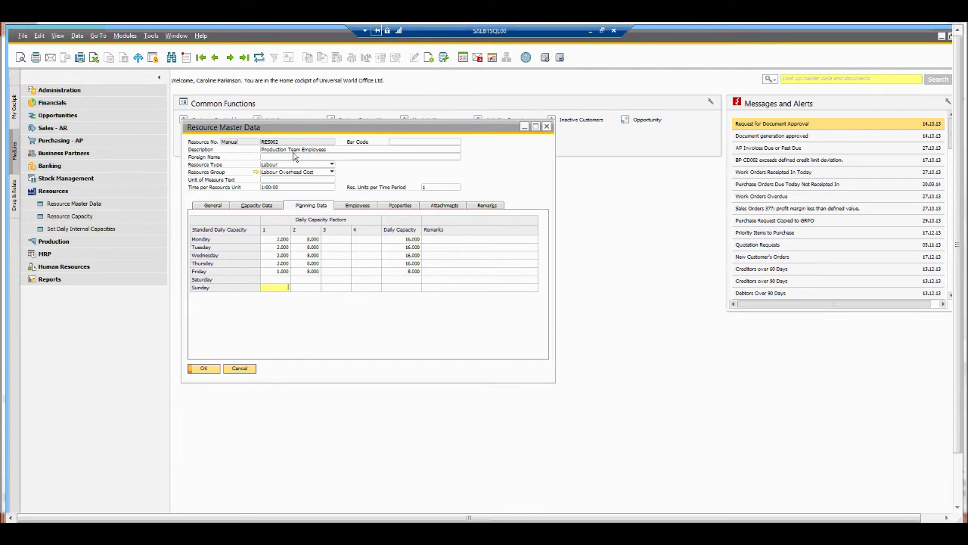
left_click(277, 277)
left_click(305, 276)
Assign the first two employees in the employee list to the Production Team Employees resource and save the record
left_click(359, 207)
key("Tab")
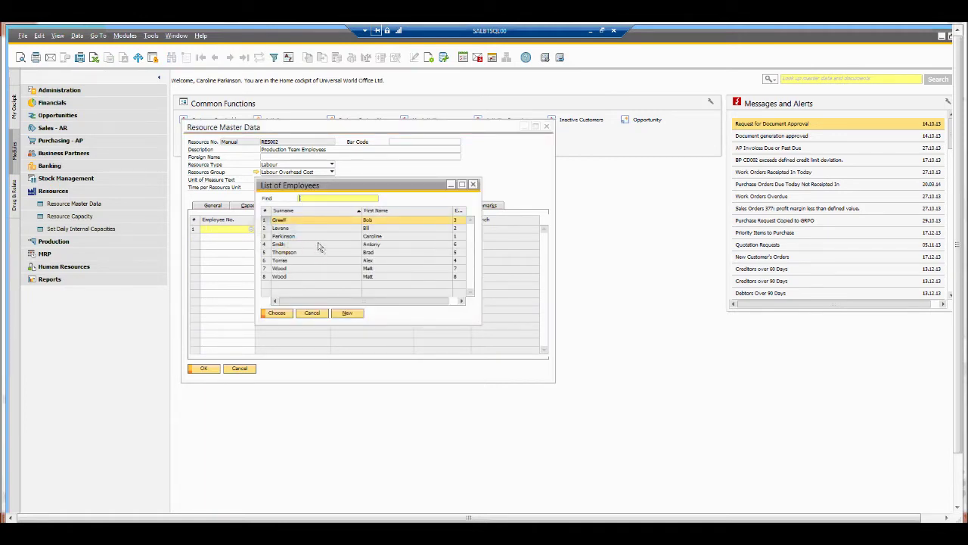
left_click(300, 228, "ctrl")
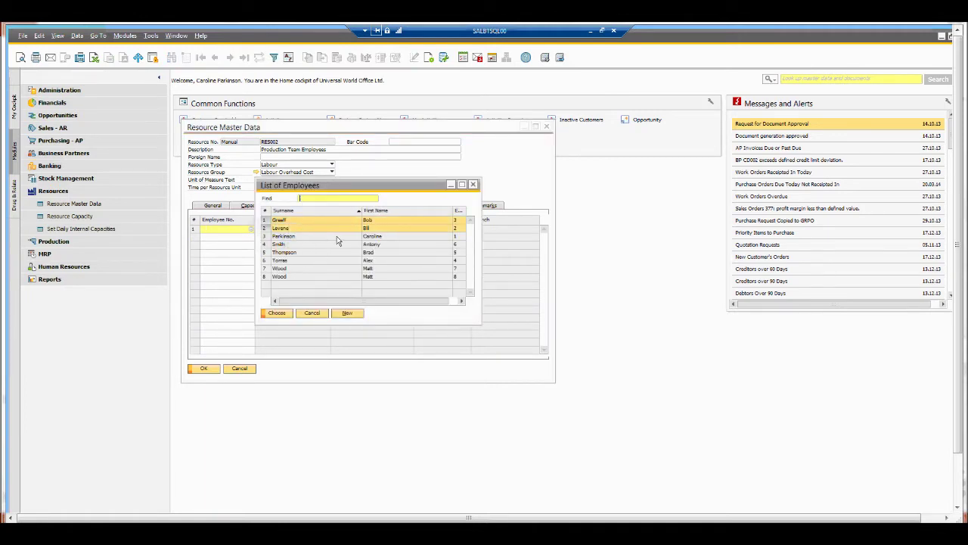
left_click(277, 314)
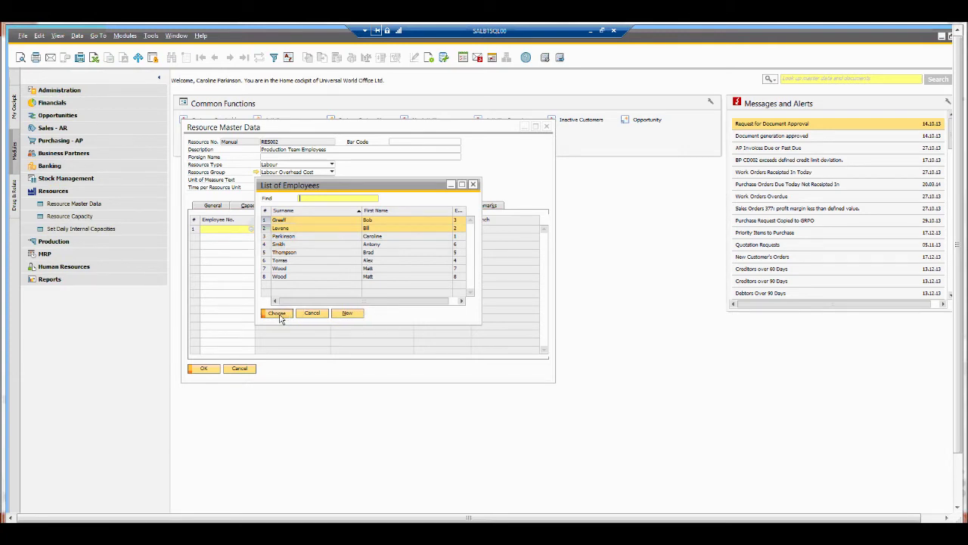
left_click(203, 368)
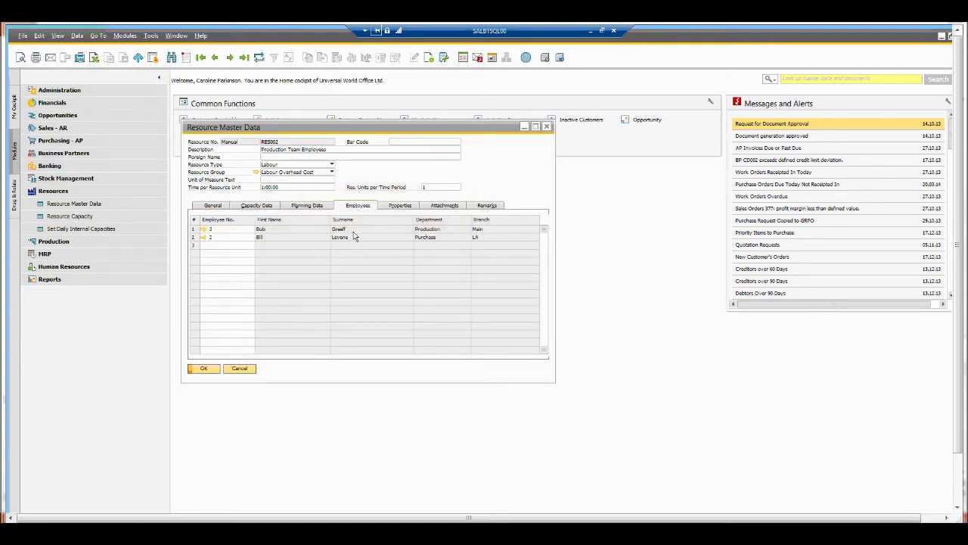
Review the labour resource's planning data against its assigned employees and close the resource master data
left_click(318, 211)
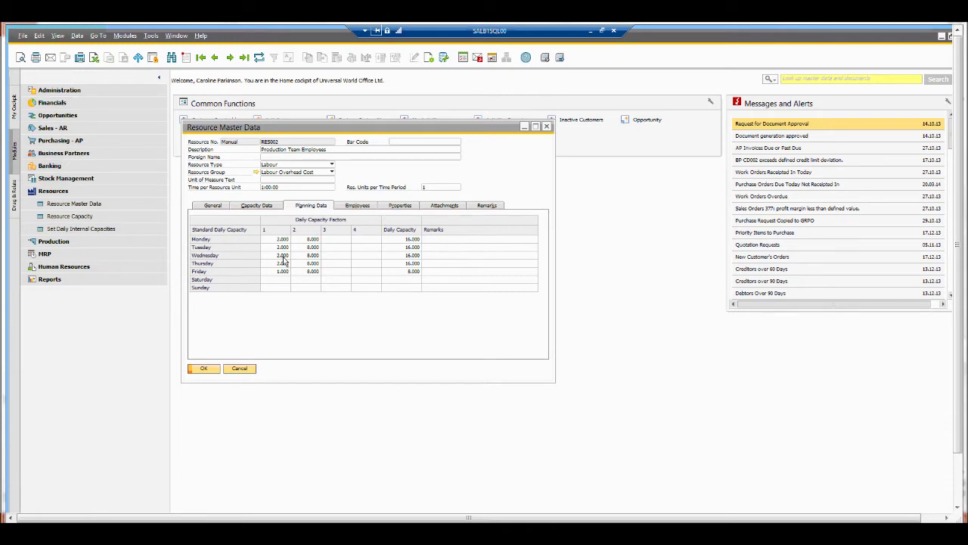
left_click(375, 208)
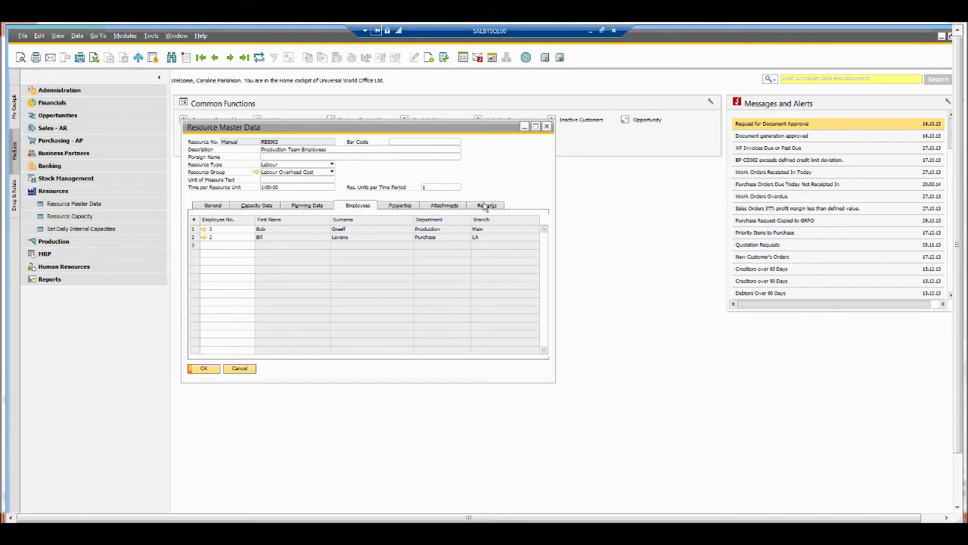
left_click(240, 369)
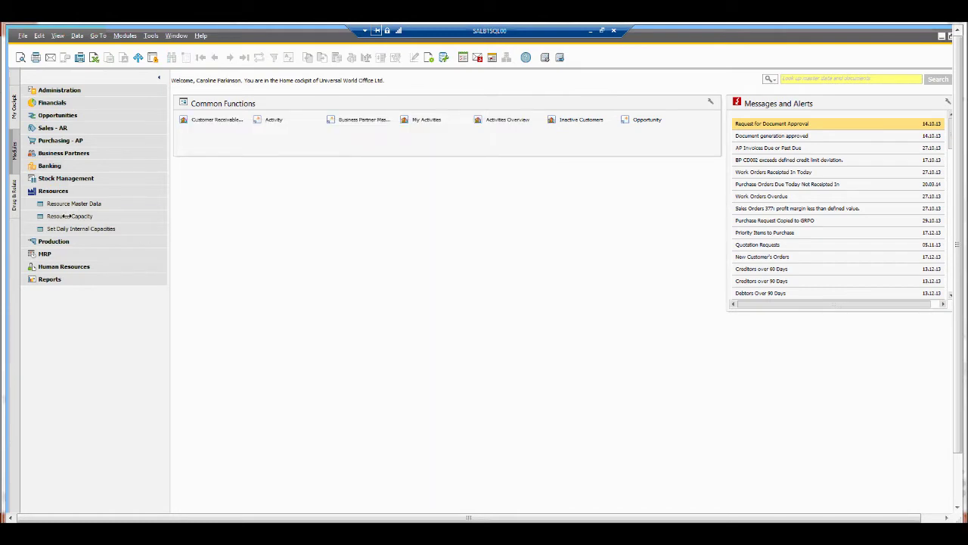
Load the Resource Capacity overview for all resources and restrict it to the Internal capacity type
left_click(66, 216)
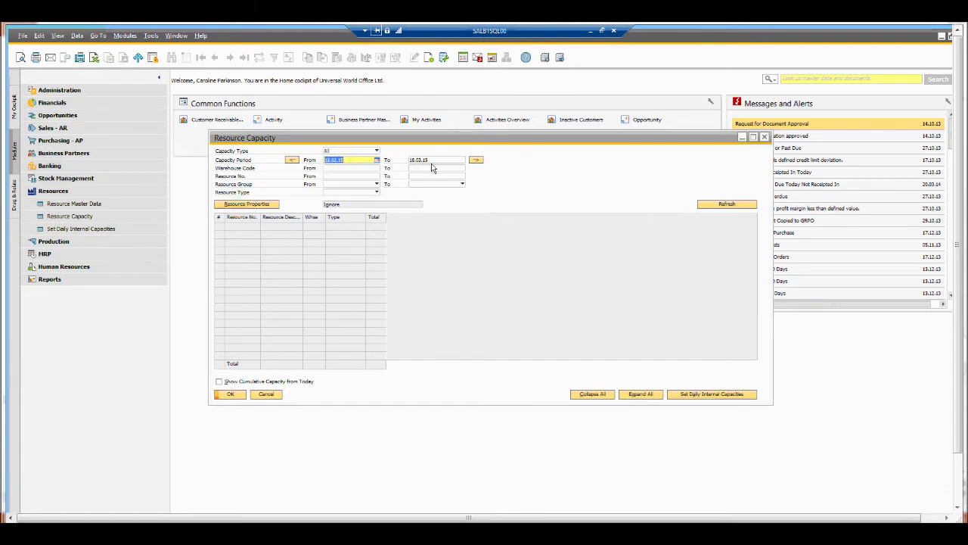
left_click(734, 206)
left_click(354, 154)
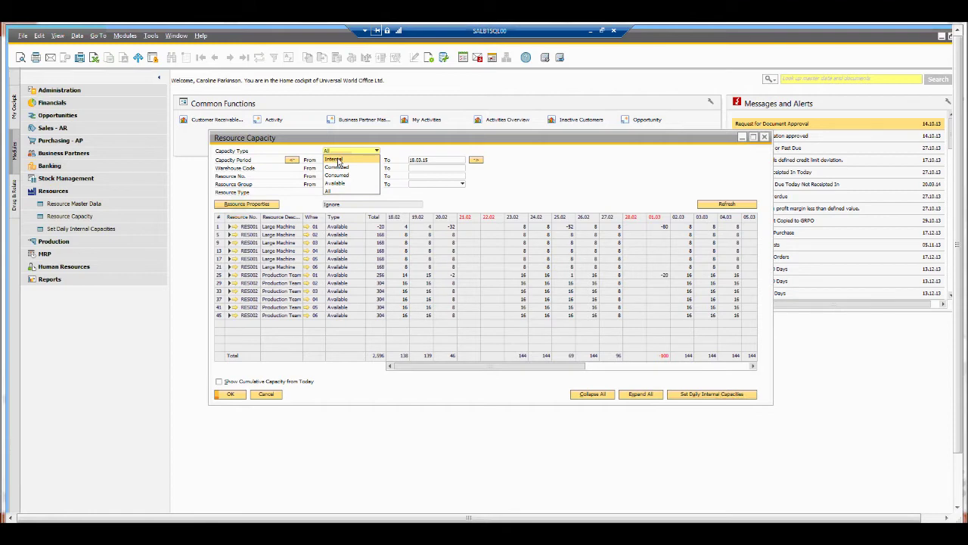
left_click(337, 160)
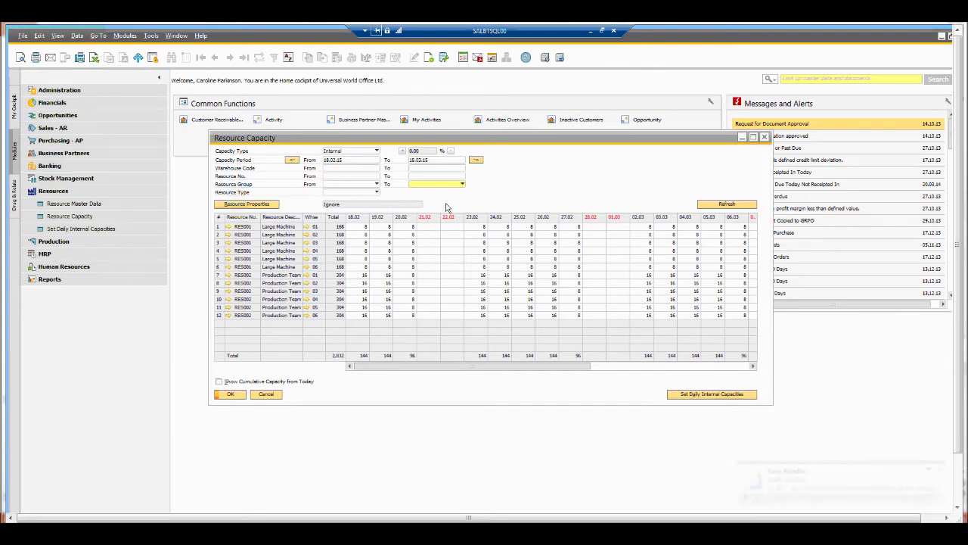
left_click(943, 470)
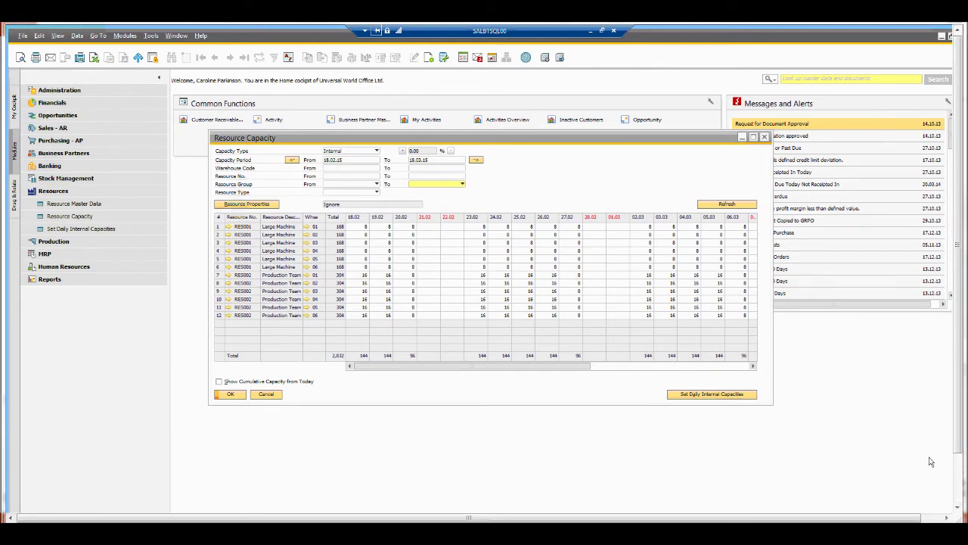
Show Committed capacity and inspect the production order behind the Large Machine's commitment in warehouse 01 on 18.02
left_click(352, 154)
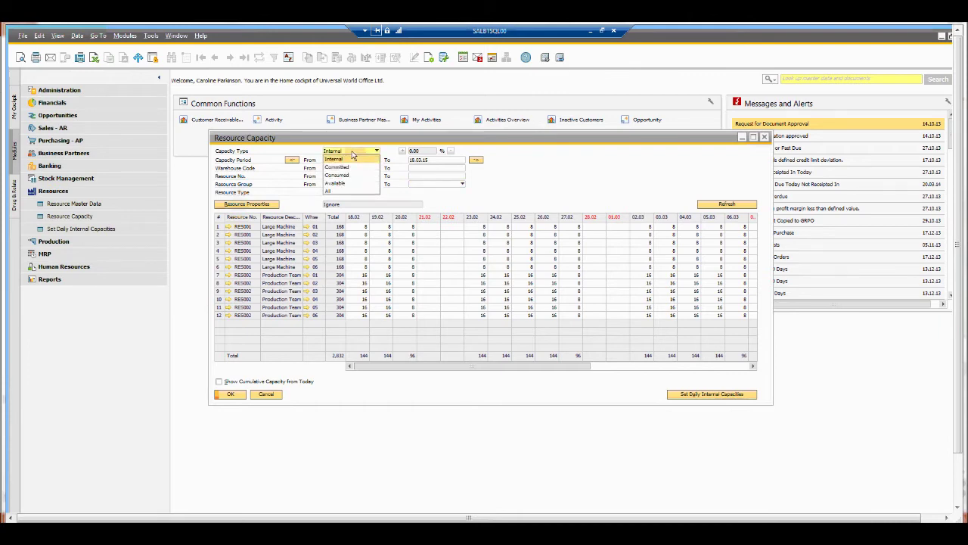
left_click(348, 173)
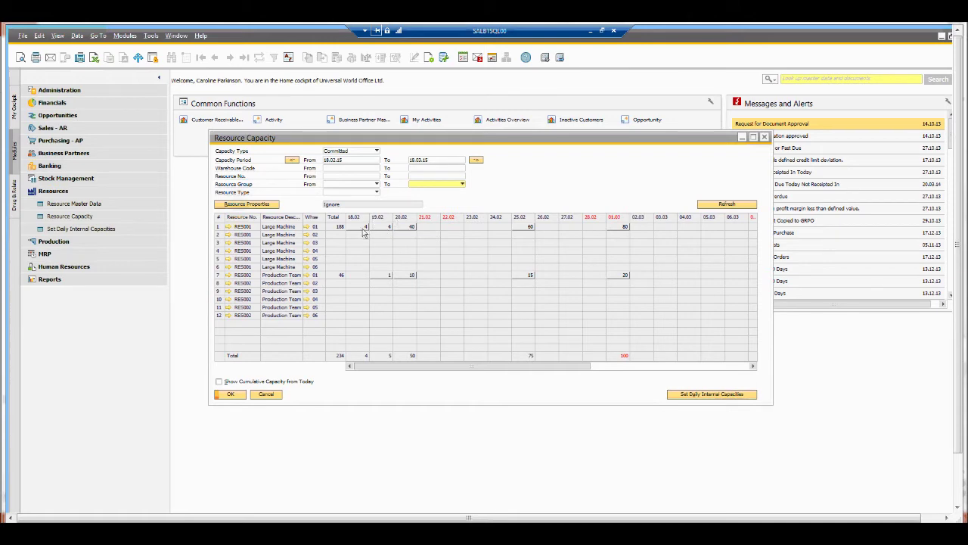
double_click(363, 230)
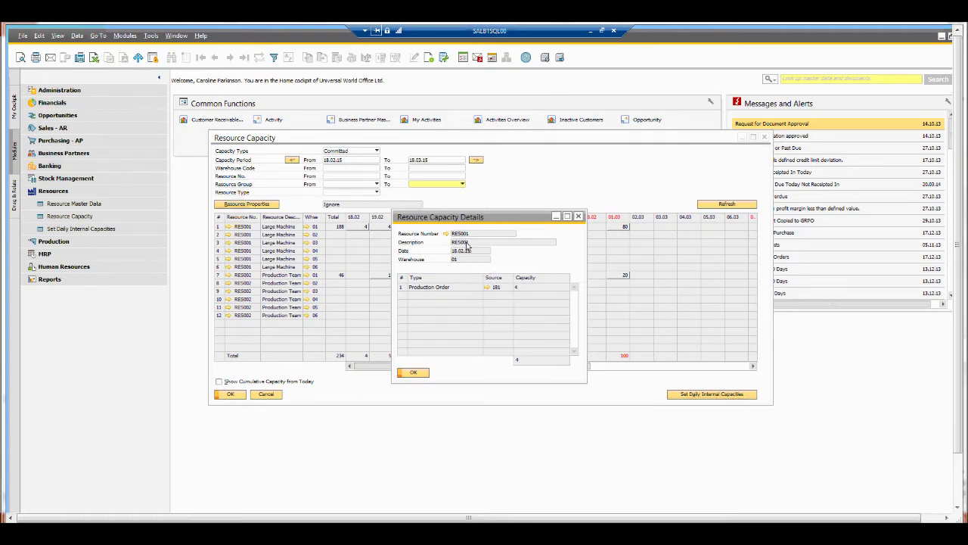
left_click(488, 288)
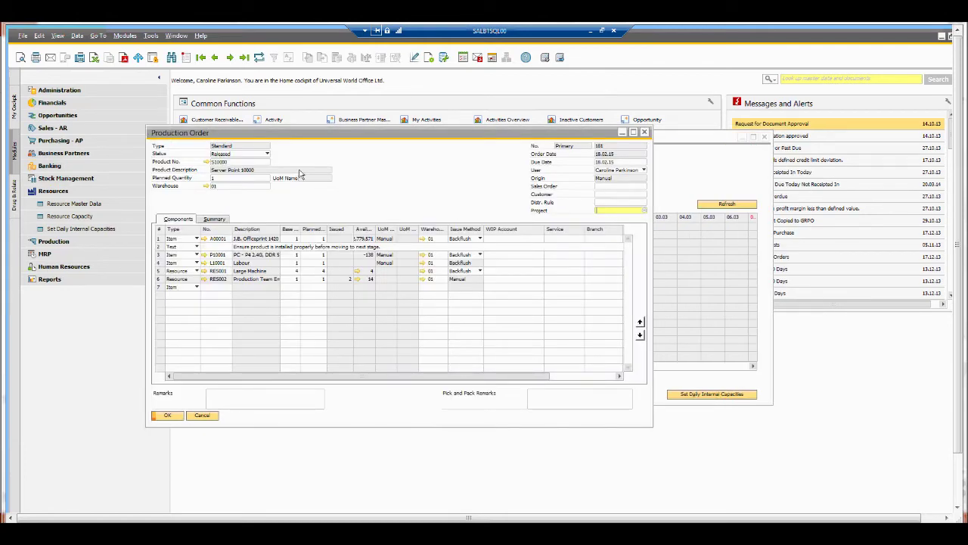
key("Escape")
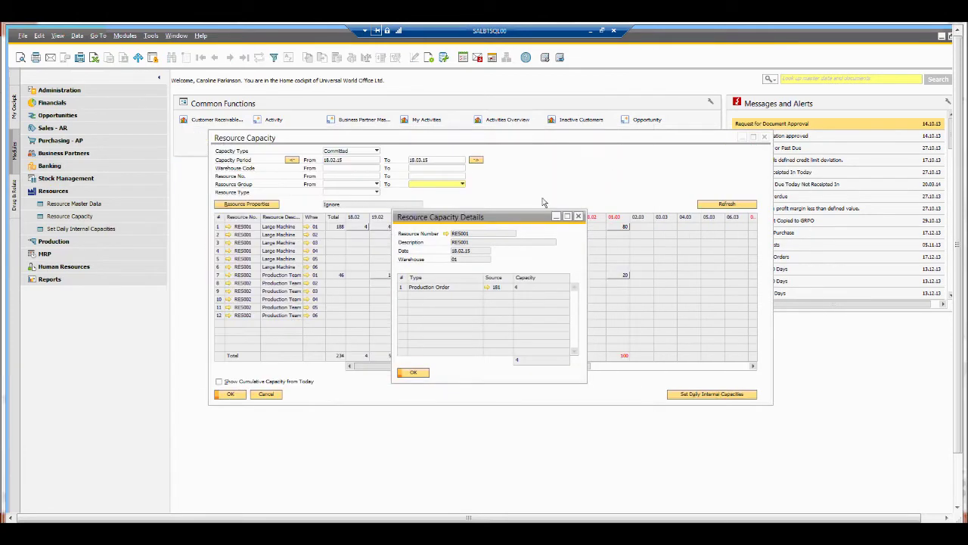
left_click(578, 217)
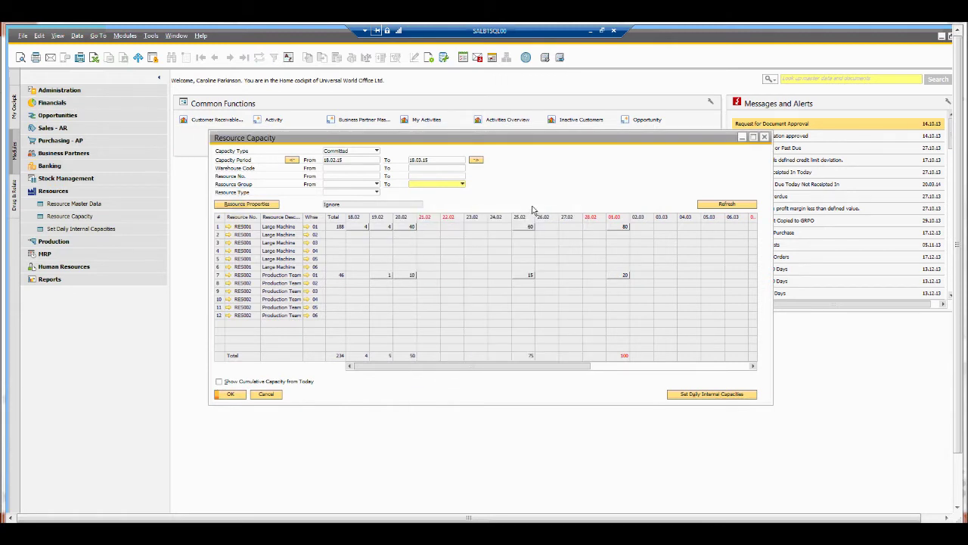
Show Consumed capacity and inspect the issue for production behind the Production Team's consumption in warehouse 01 on 18.02
left_click(372, 152)
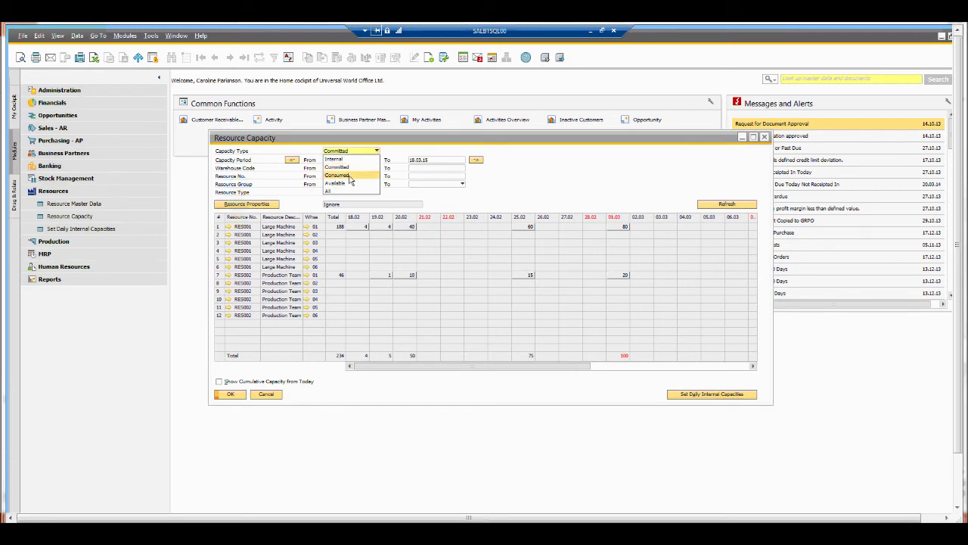
left_click(350, 177)
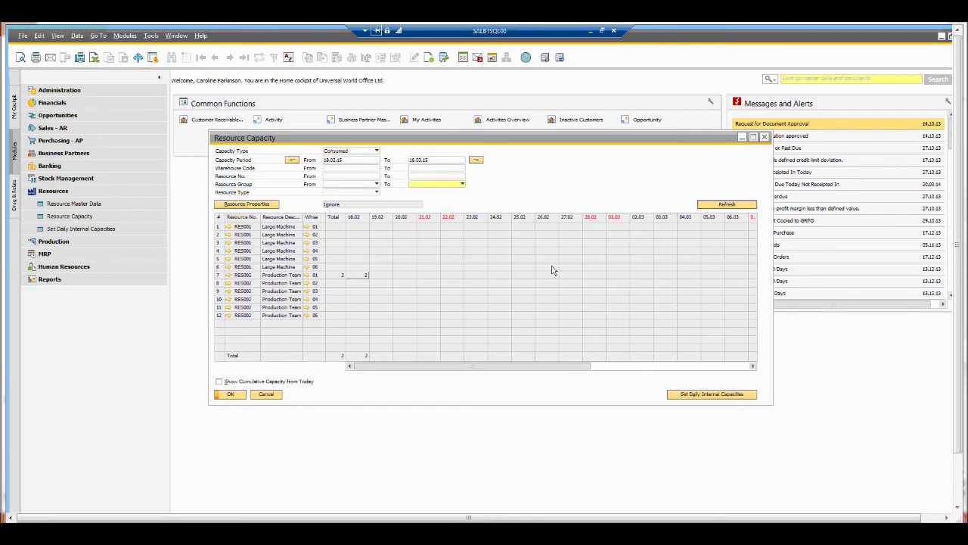
double_click(362, 278)
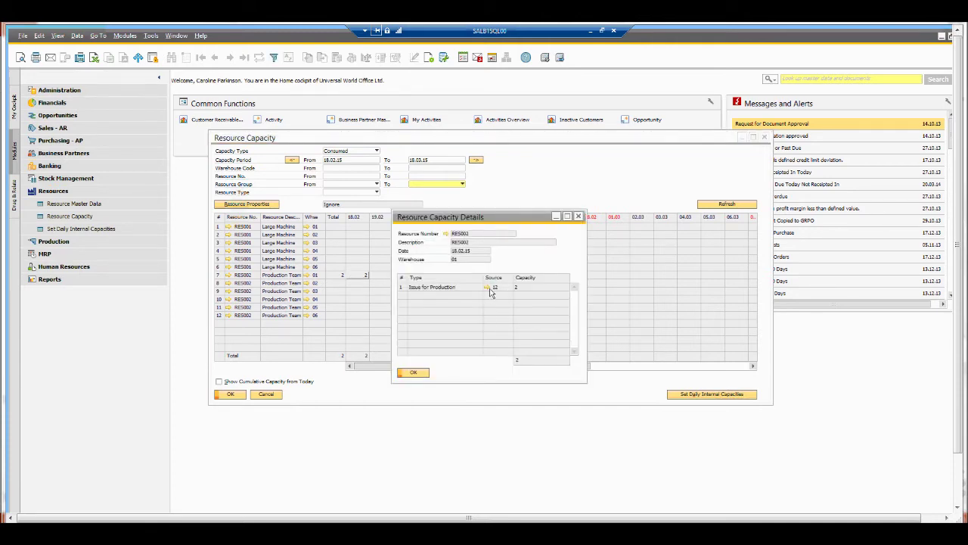
left_click(486, 288)
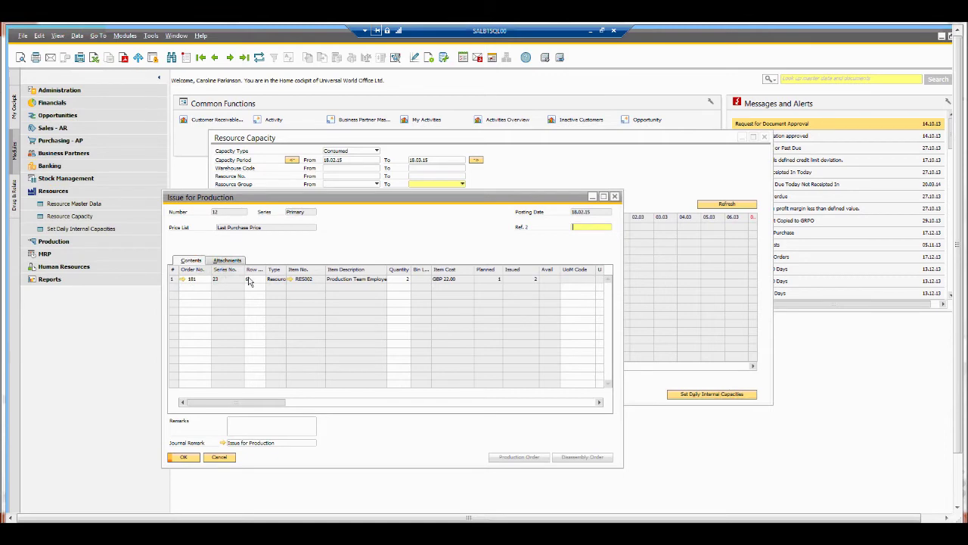
key("Escape")
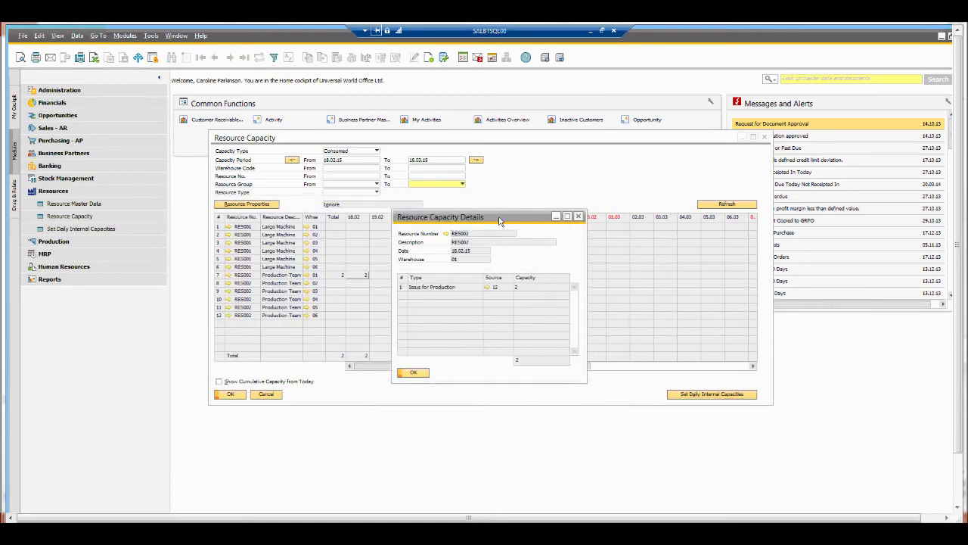
key("Escape")
Review the Available capacity of all resources and switch the overview back to Committed capacity
left_click(366, 152)
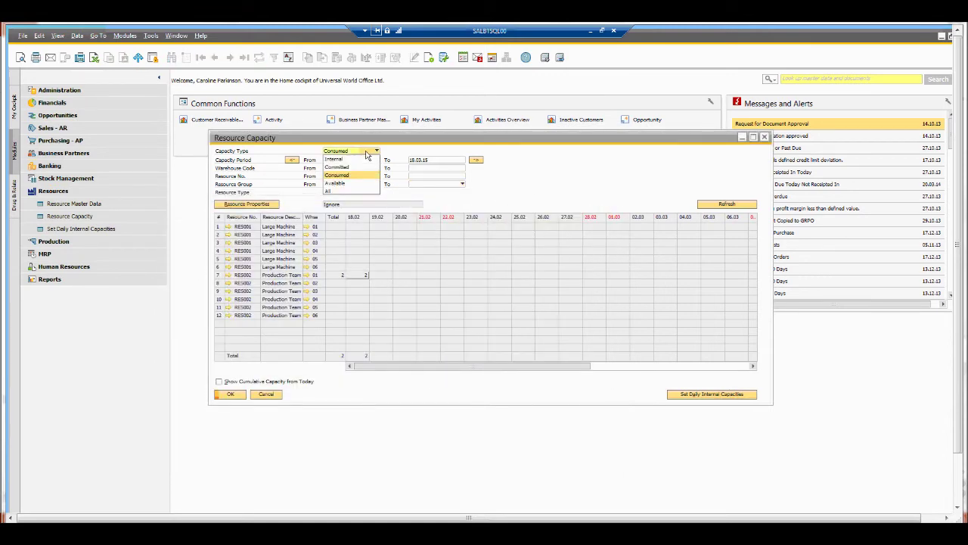
left_click(344, 183)
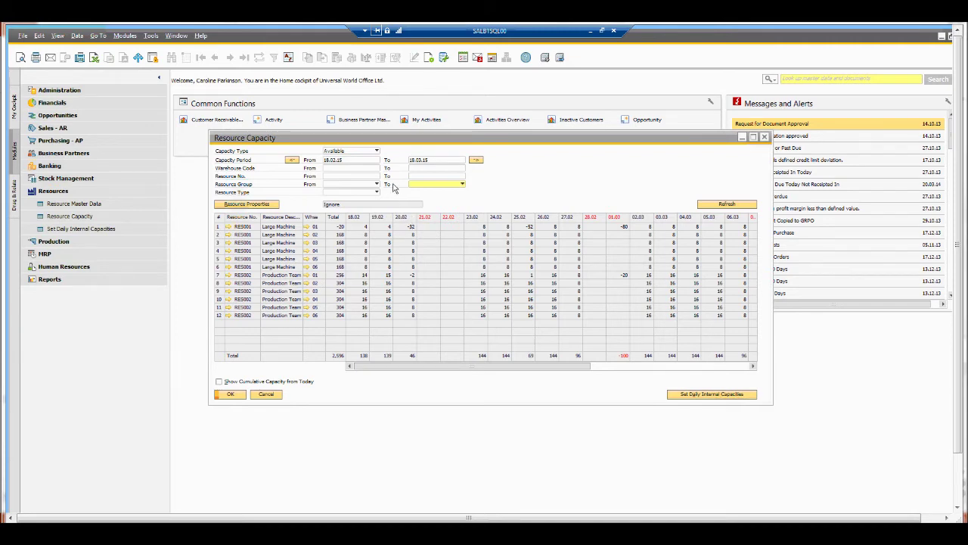
left_click(372, 153)
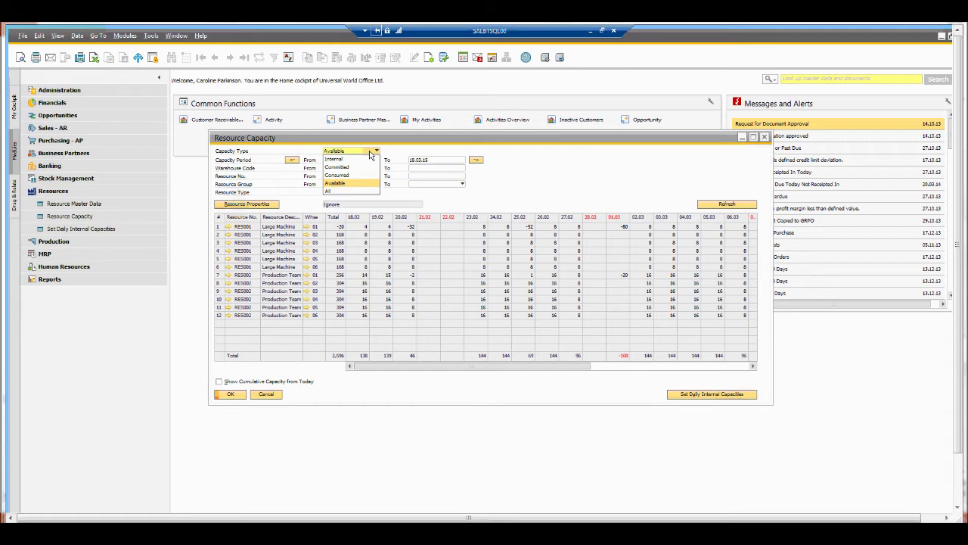
left_click(350, 168)
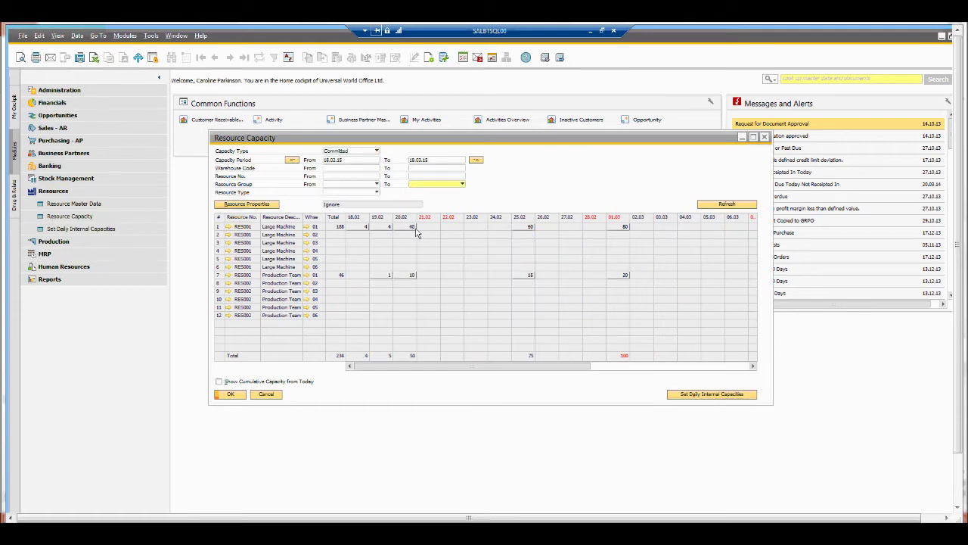
Inspect the production order behind the Large Machine's commitment in warehouse 01 on 20.02 and close the capacity overview
double_click(408, 228)
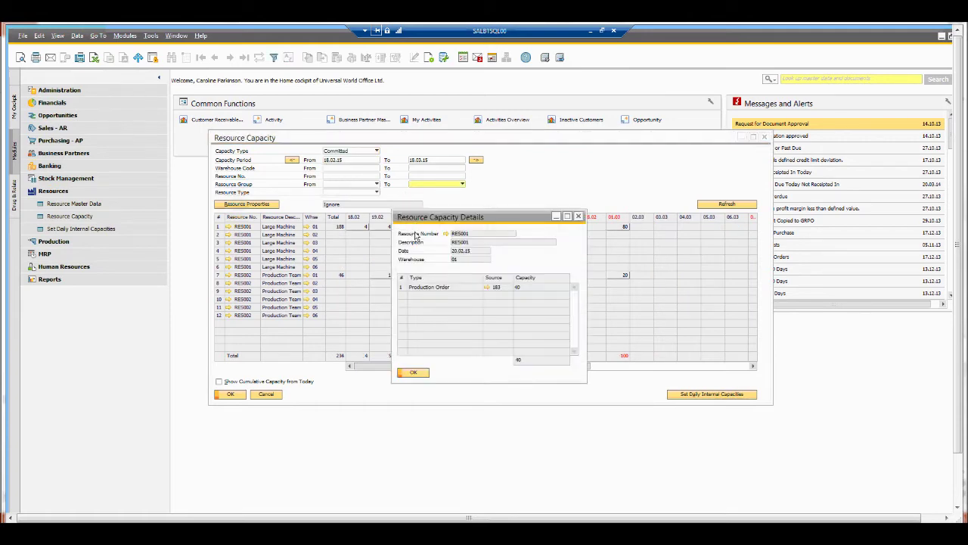
left_click(488, 289)
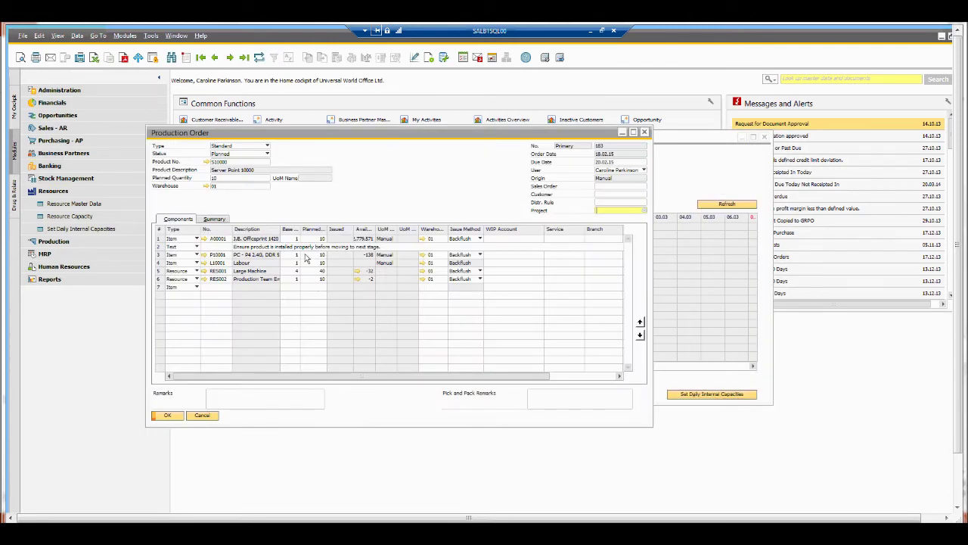
left_click(614, 164)
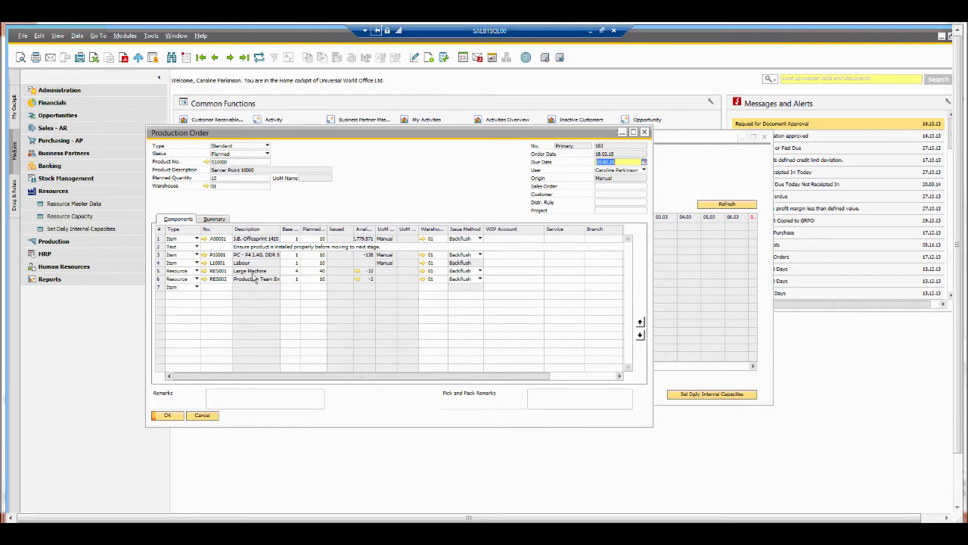
key("Escape")
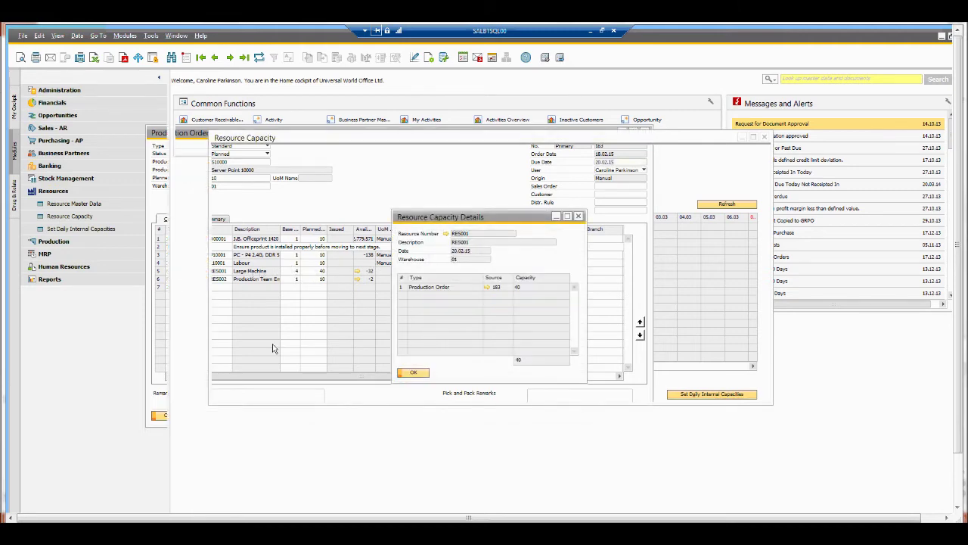
left_click(413, 373)
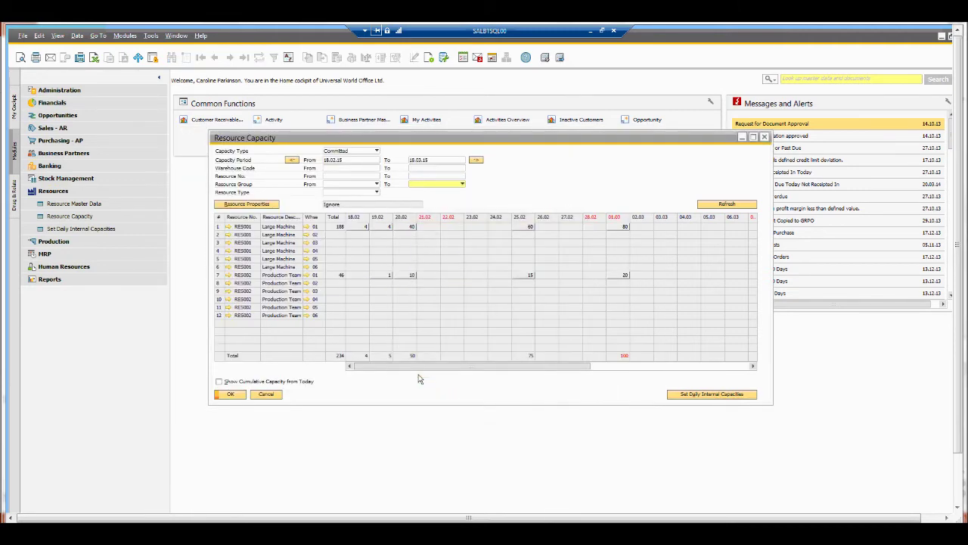
left_click(266, 395)
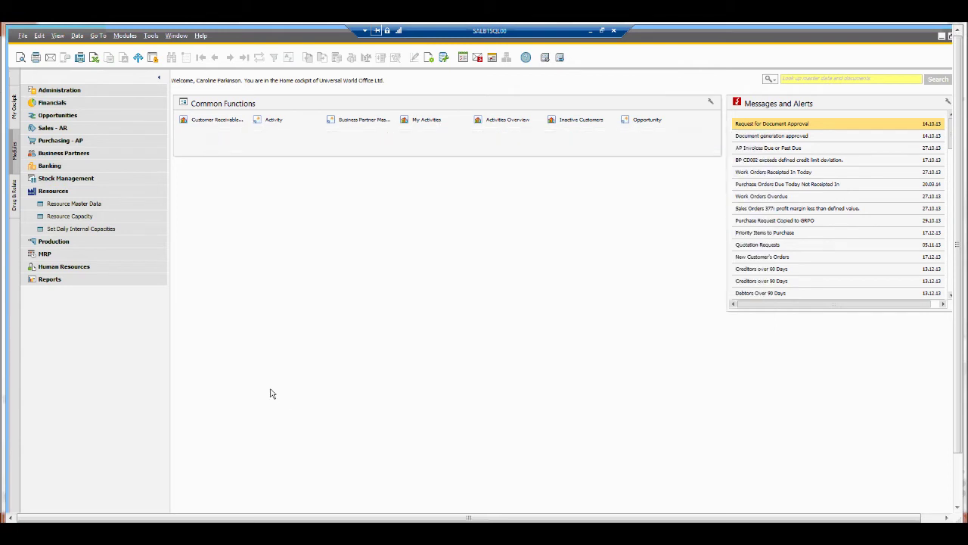
Open the production bill of materials for Server Point 10000 and fit its column widths
left_click(85, 244)
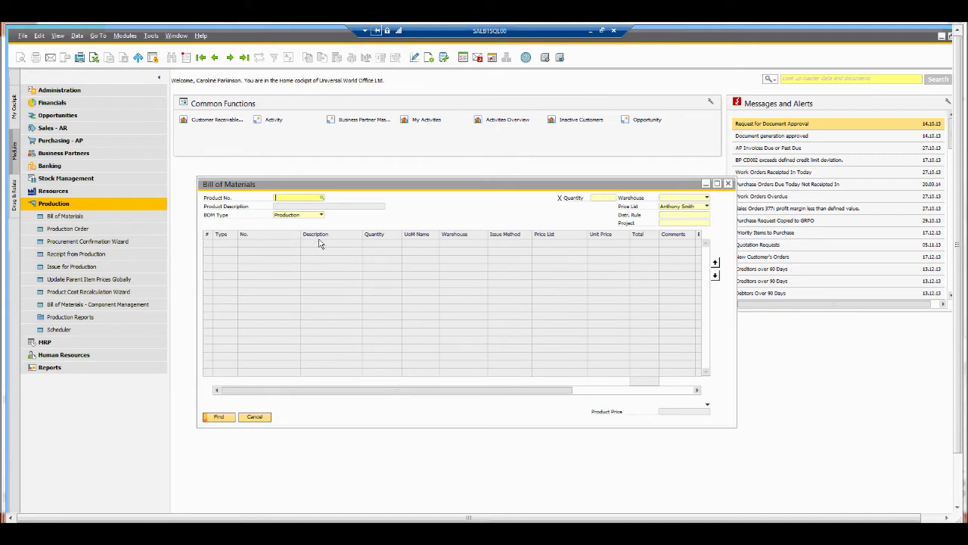
key("Tab")
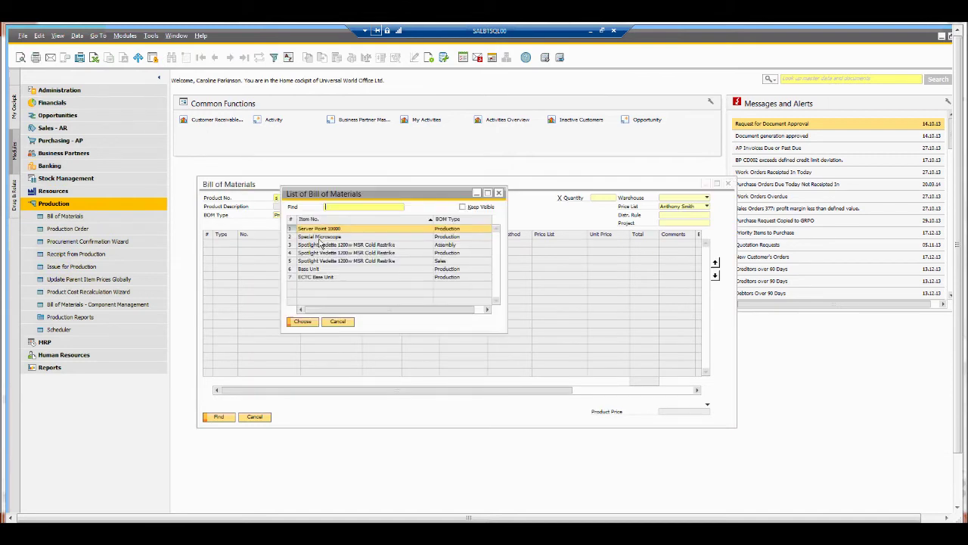
key("Return")
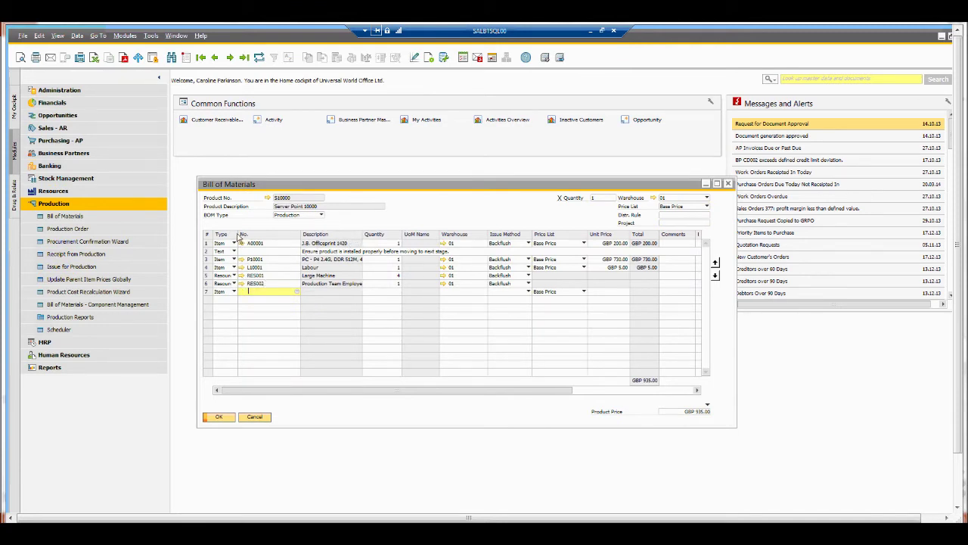
left_click(57, 36)
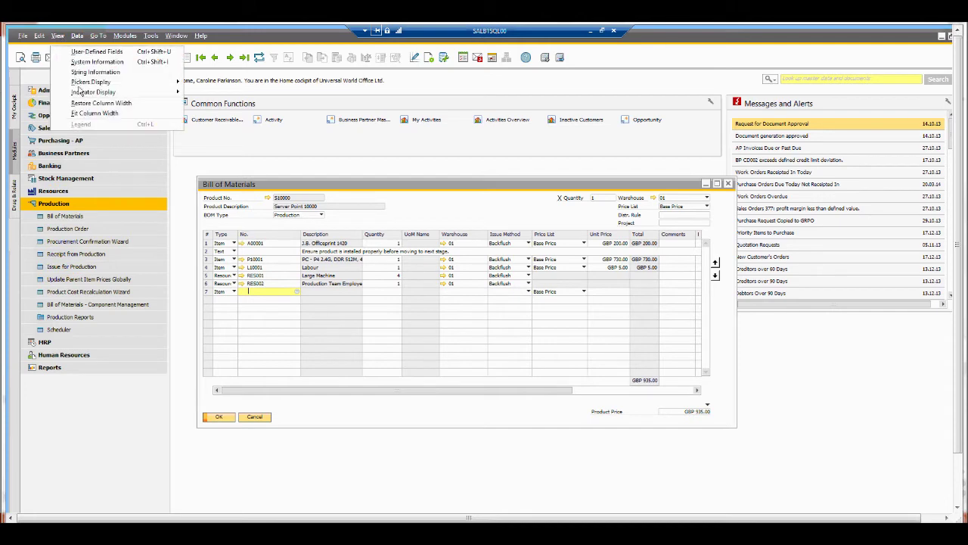
left_click(89, 113)
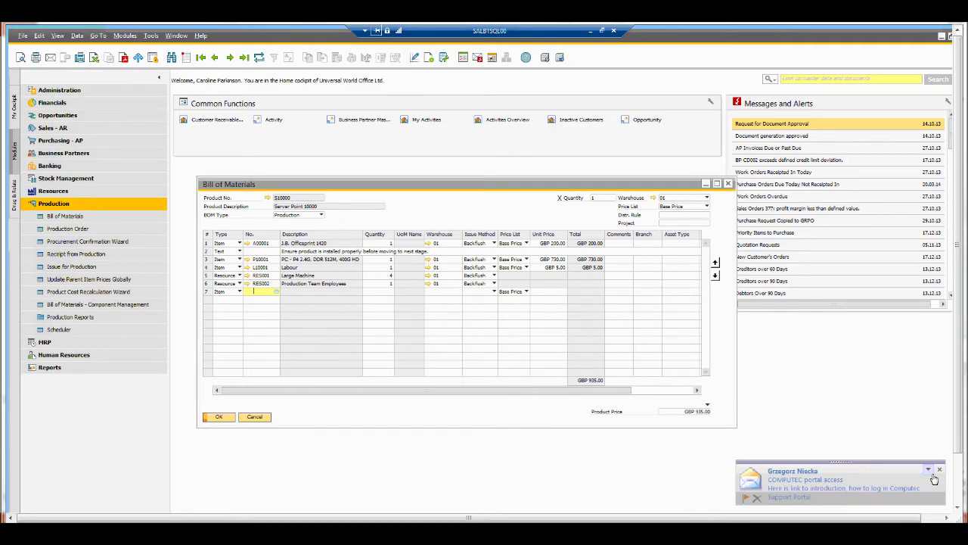
left_click(940, 470)
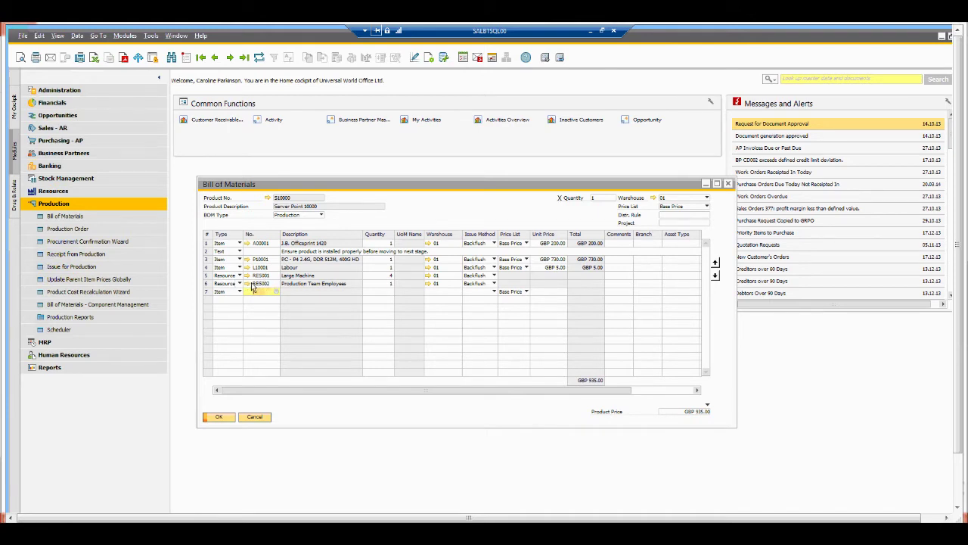
Review the Large Machine and Production Team Employees resource rows in the bill of materials and close it
left_click(262, 283)
left_click(377, 278)
left_click(257, 417)
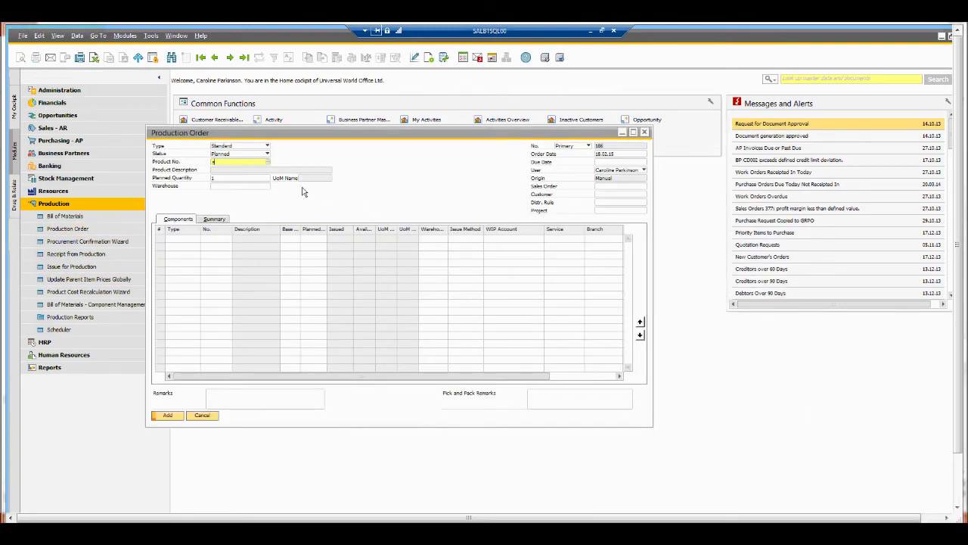
Add a standard production order for product S10000 with due date 18.02.15 and bring the added order back up
key("Tab")
double_click(316, 233)
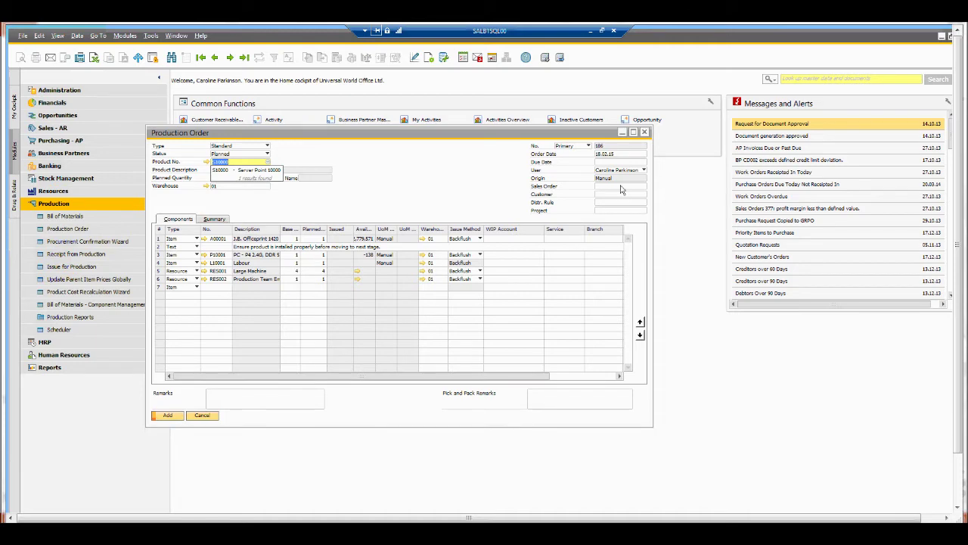
left_click(613, 162)
key("Tab")
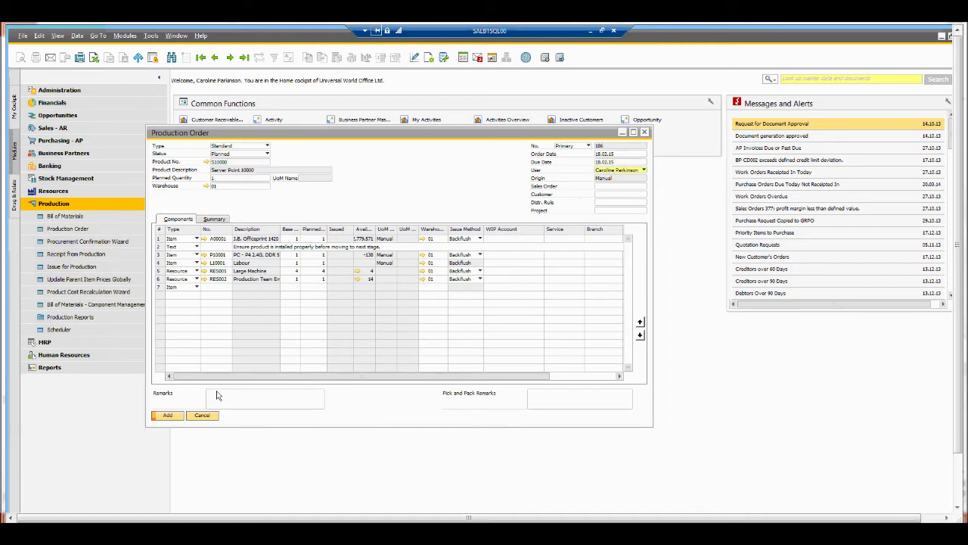
left_click(168, 416)
key("Page_Up")
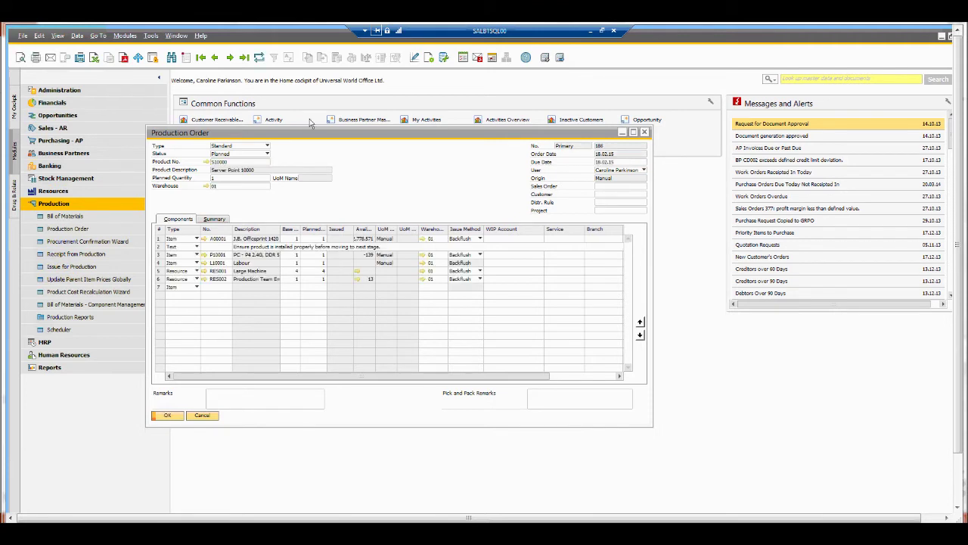
Set the production order's status to Released and the issue method of its Production Team Employees resource to Manual
left_click(256, 155)
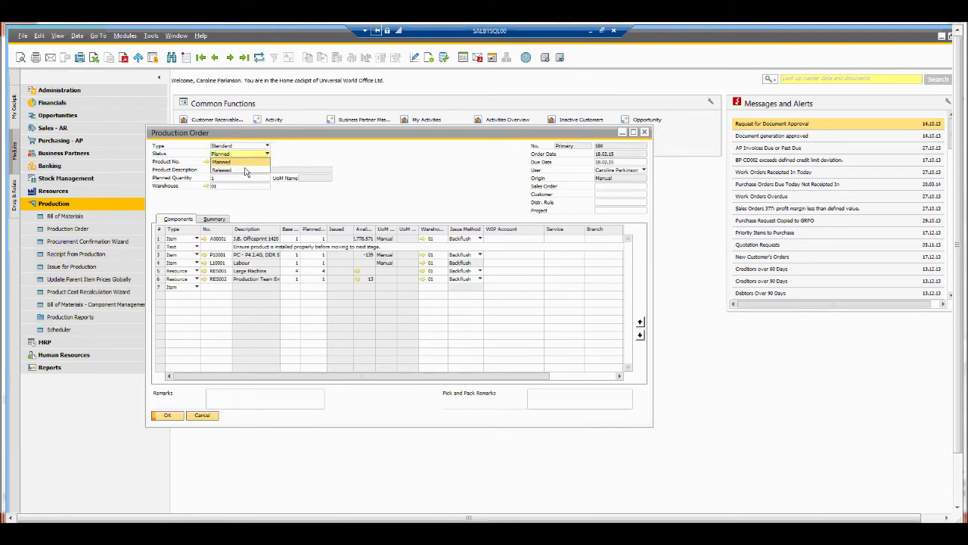
left_click(241, 170)
left_click(168, 416)
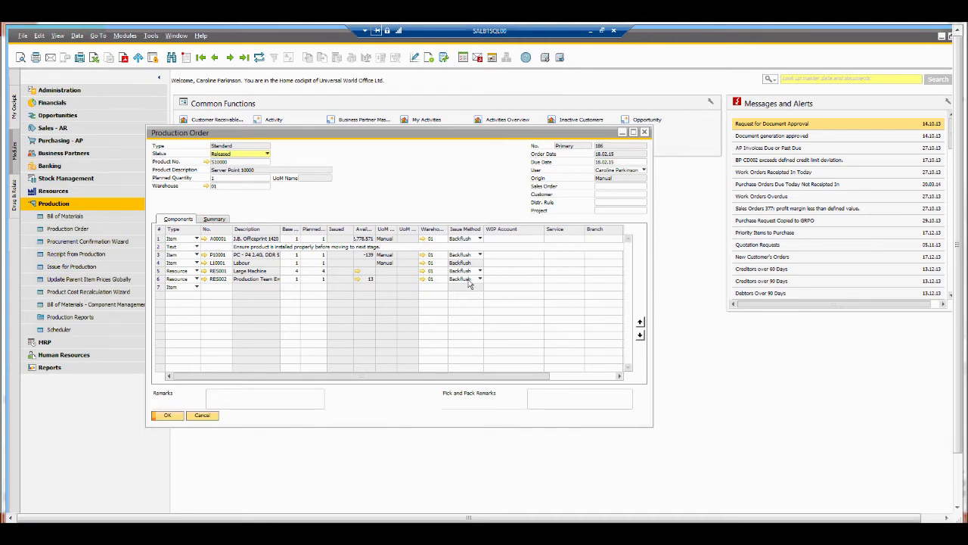
left_click(468, 282)
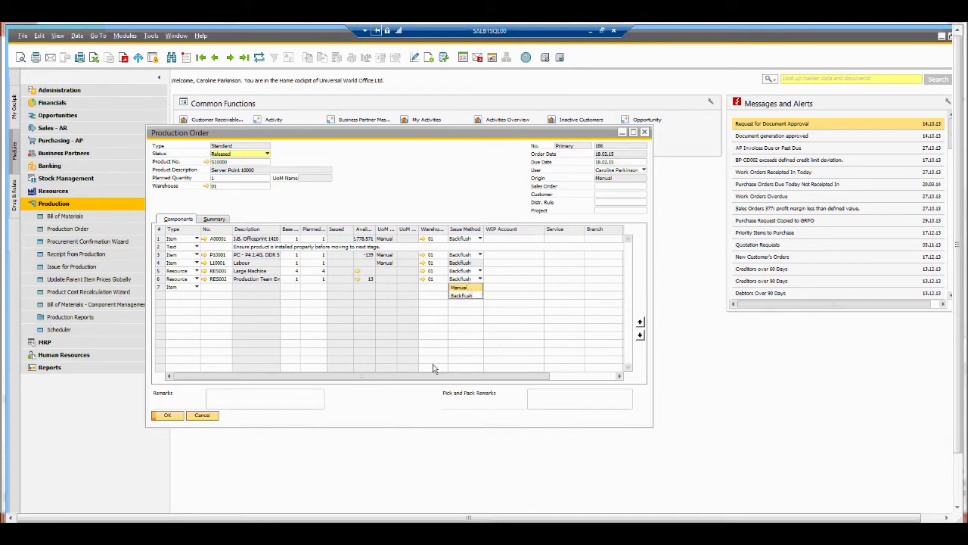
left_click(341, 393)
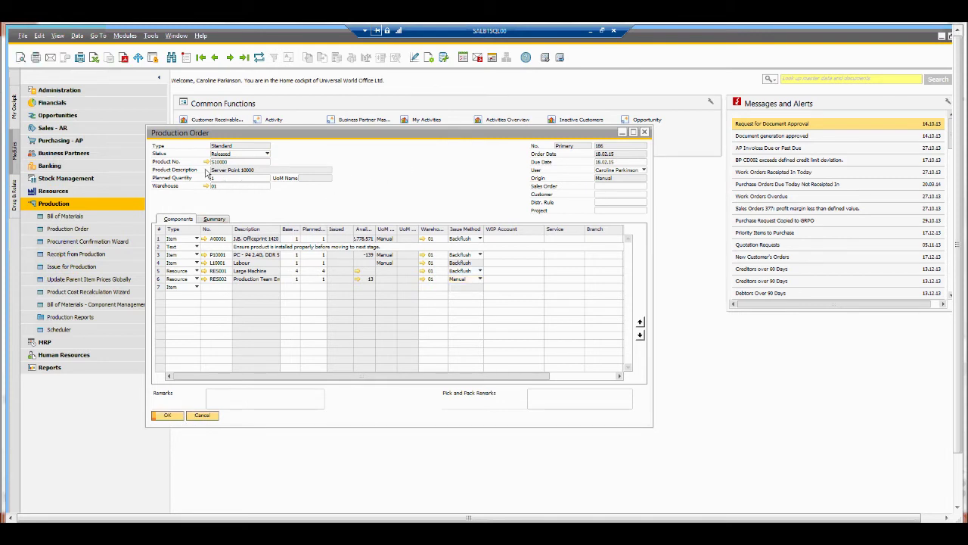
Issue a quantity of 2 of the Production Team Employees resource to the production order and add the issue document
right_click(371, 164)
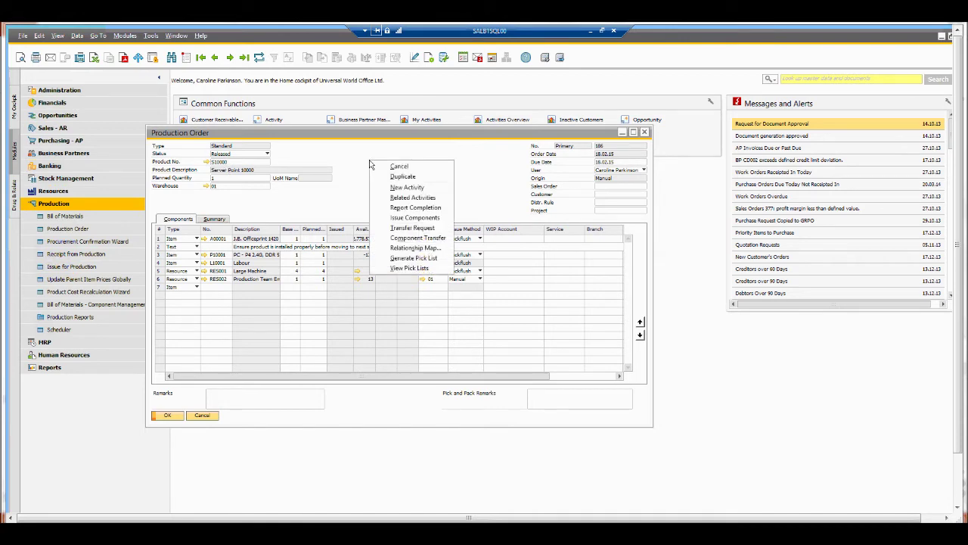
left_click(426, 219)
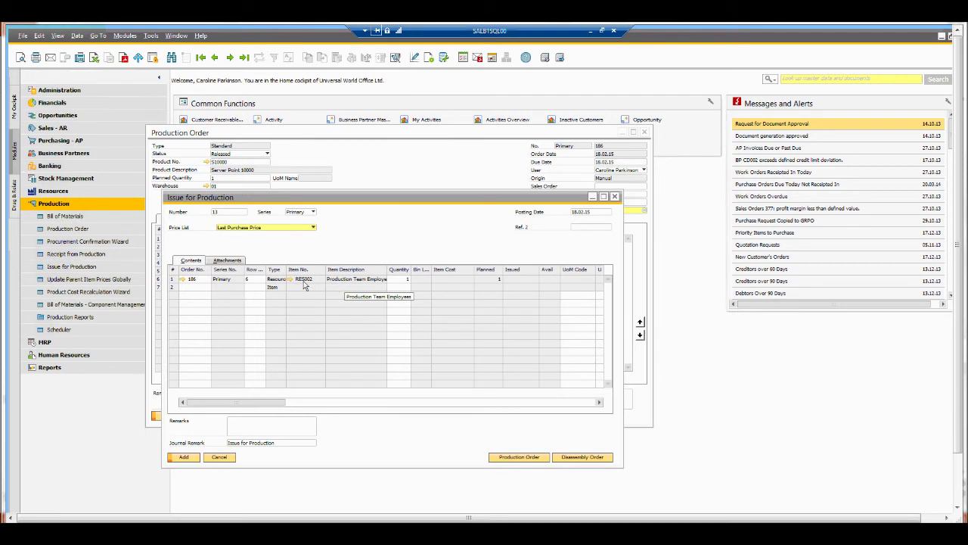
left_click(403, 280)
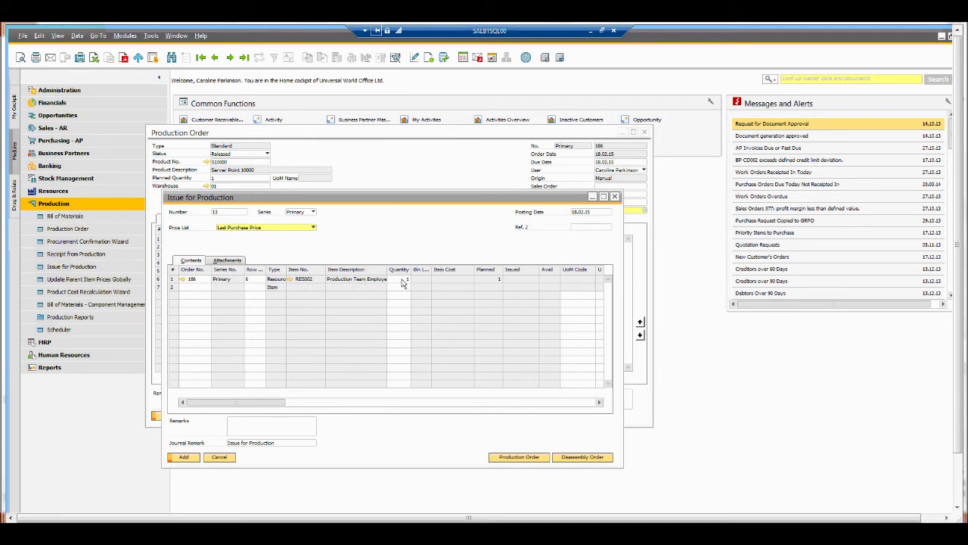
key("Tab")
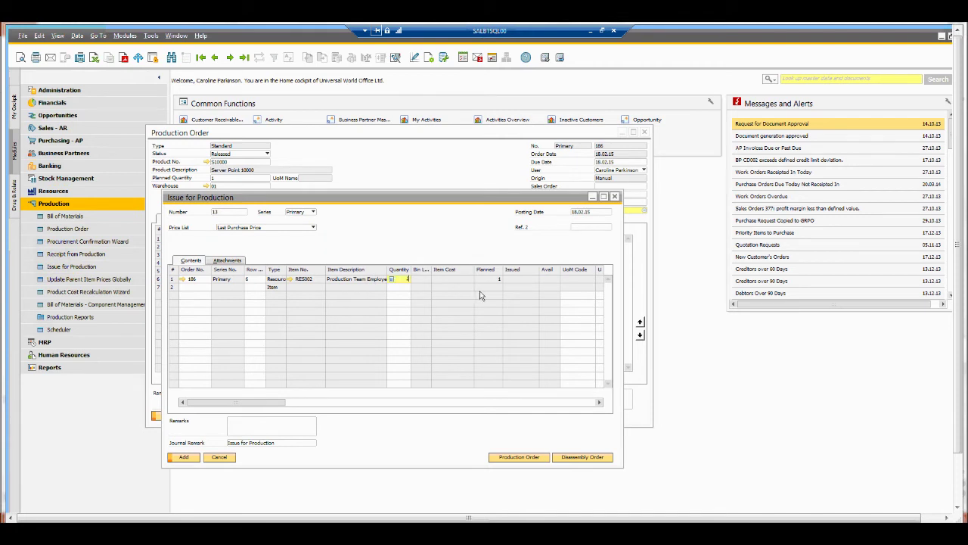
left_click_drag(334, 401, 201, 414)
left_click(185, 458)
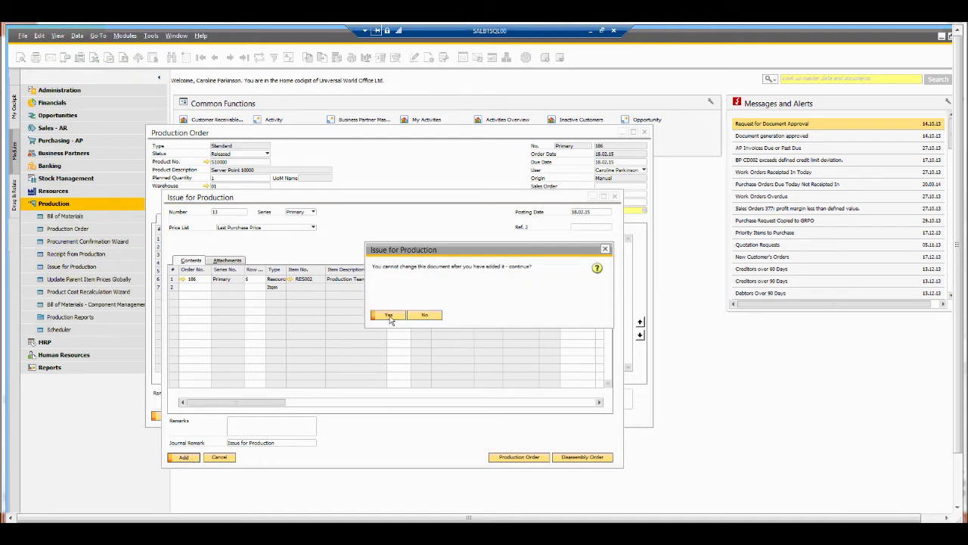
left_click(388, 316)
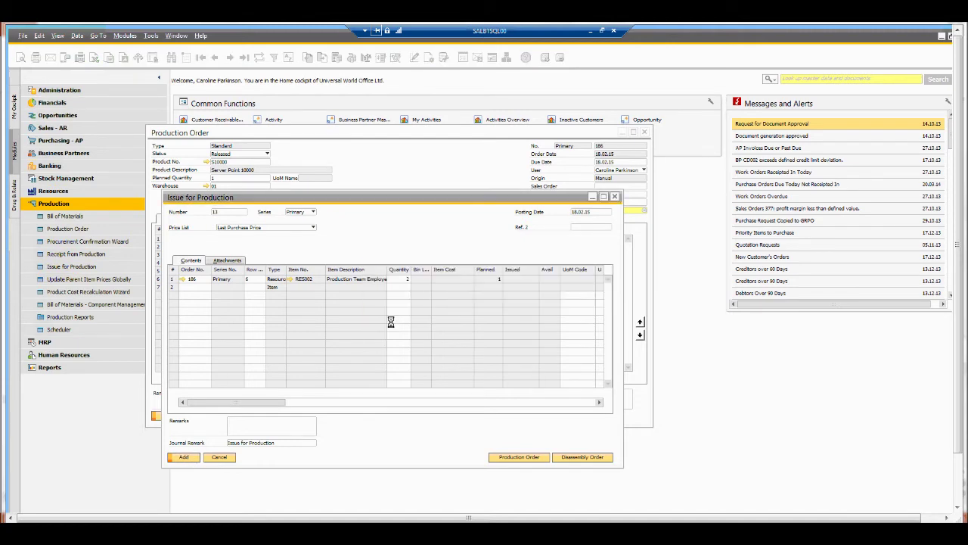
left_click(218, 458)
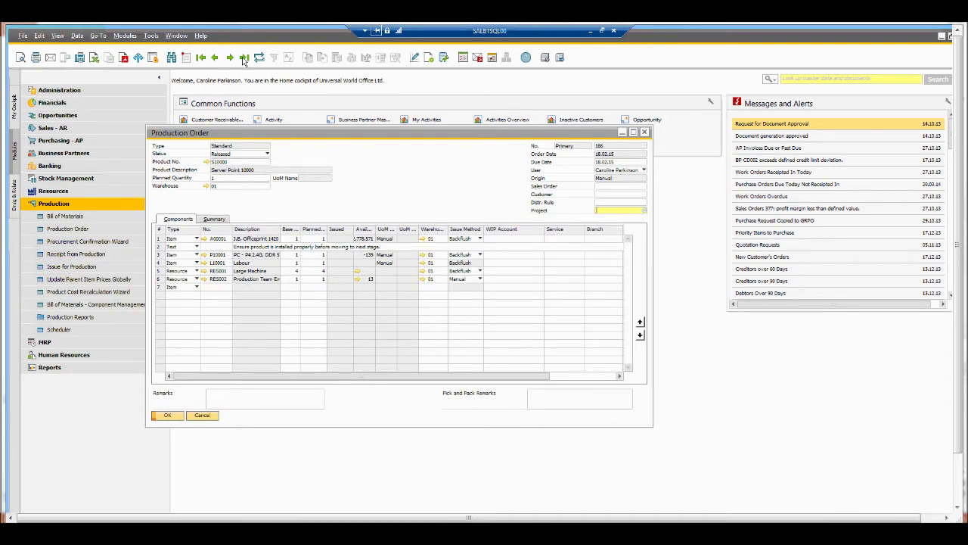
Review the production order's cost summary and open the master data of its Production Team Employees resource from the components
left_click(216, 219)
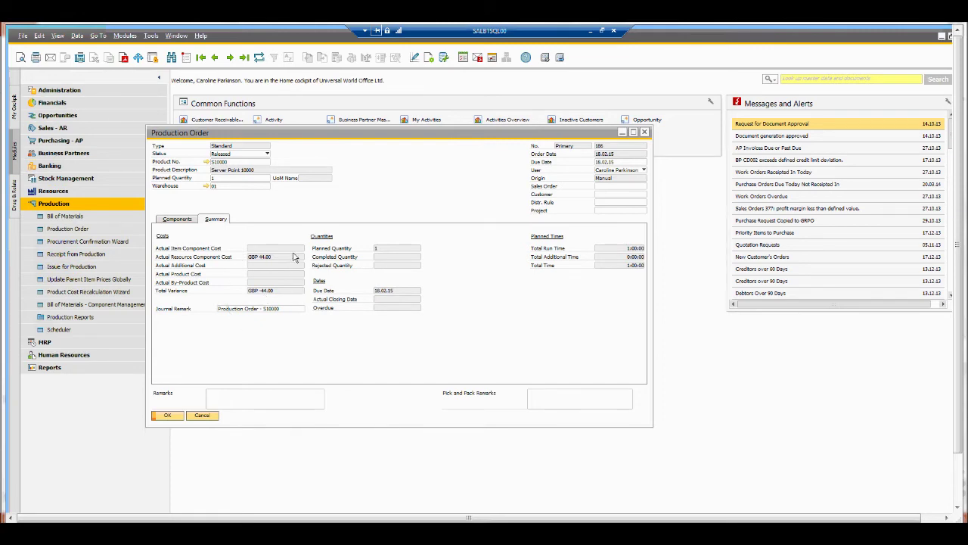
left_click_drag(295, 136, 431, 169)
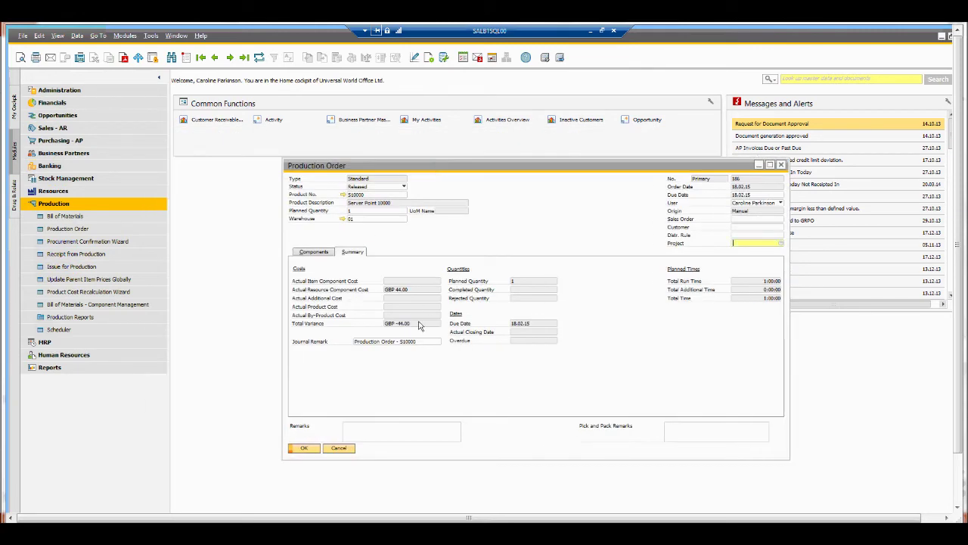
left_click(314, 252)
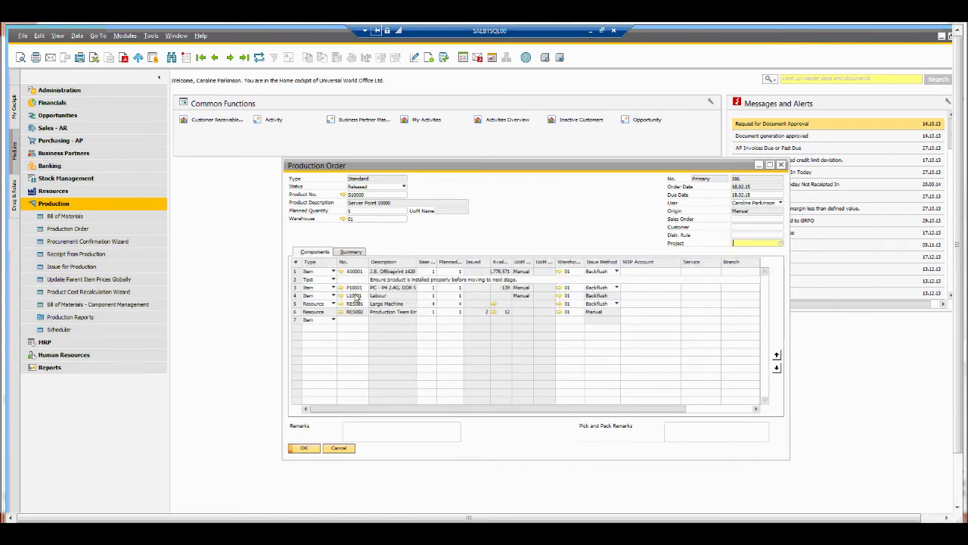
left_click(341, 312)
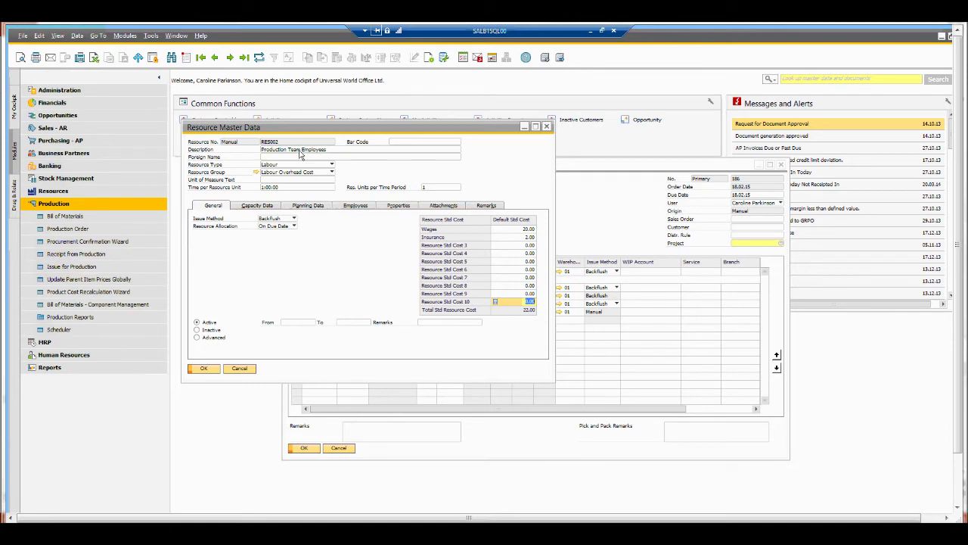
Close the Production Team Employees resource master data and return to the production order
left_click(239, 368)
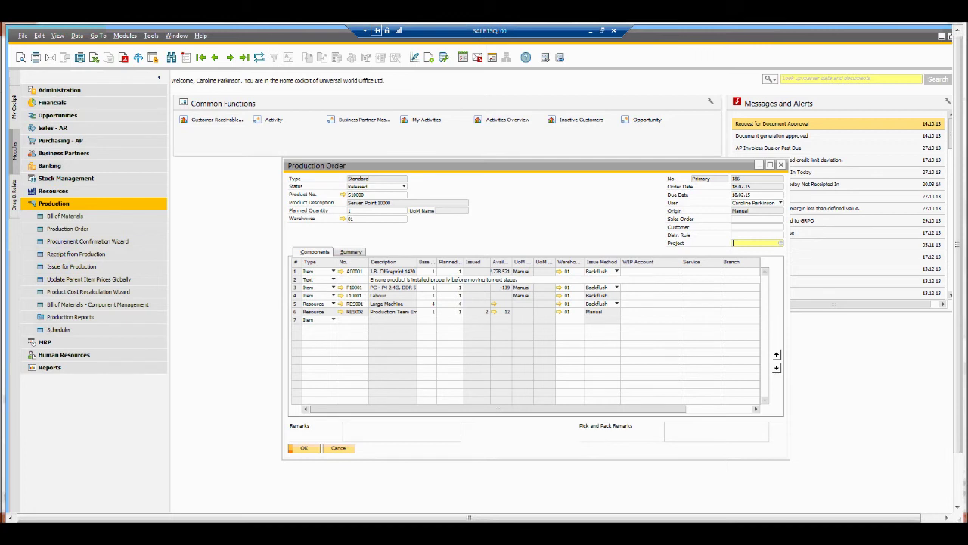
right_click(862, 528)
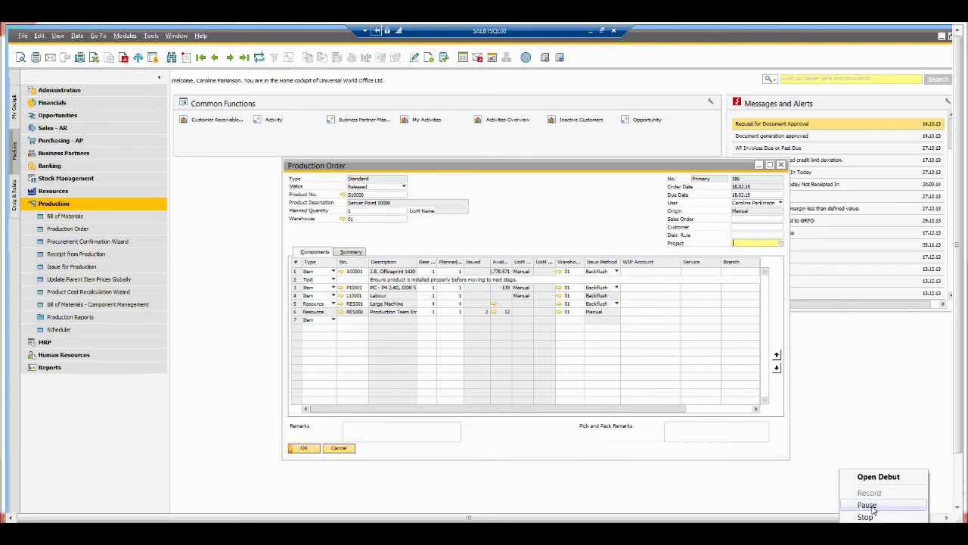
left_click(872, 509)
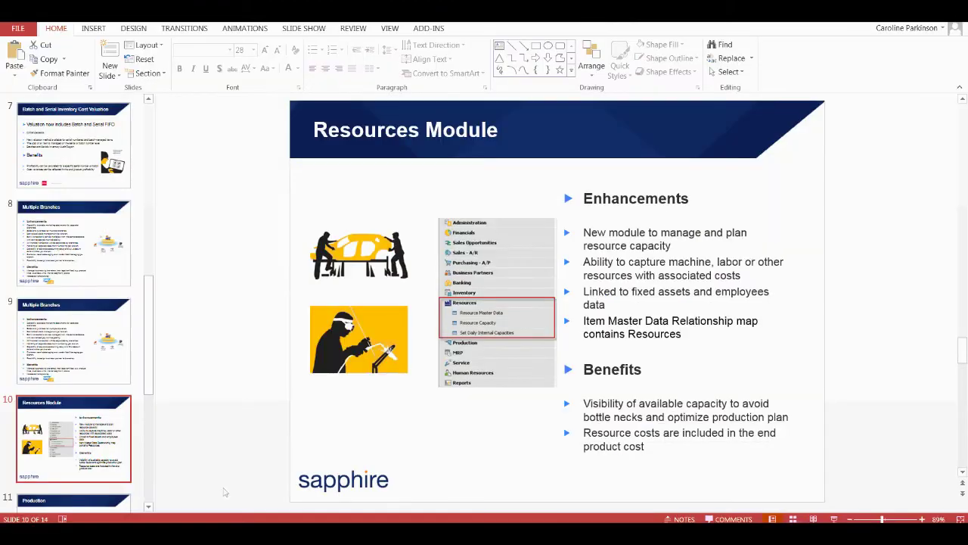
Present the Resources Module and Production slides full screen in PowerPoint, end the show and switch back to SAP Business One
left_click(835, 519)
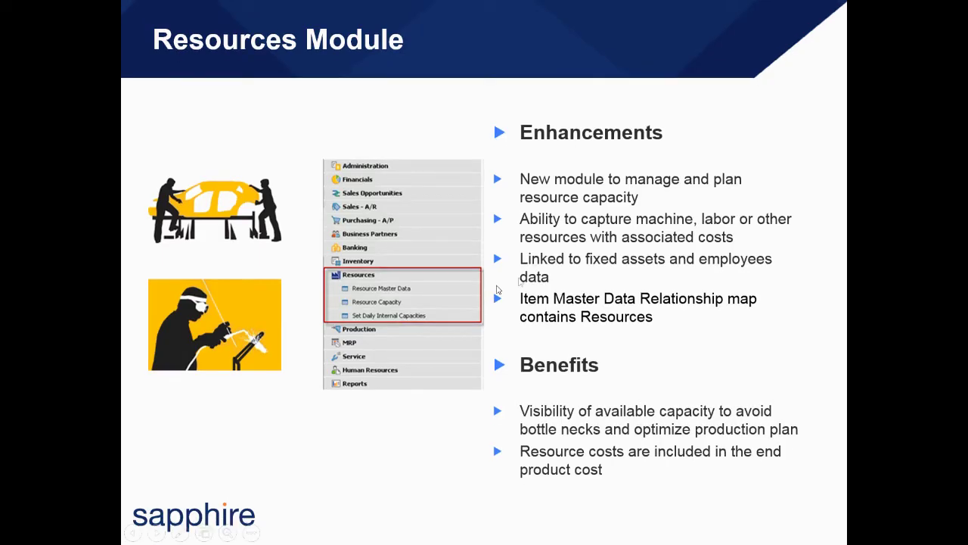
left_click(583, 285)
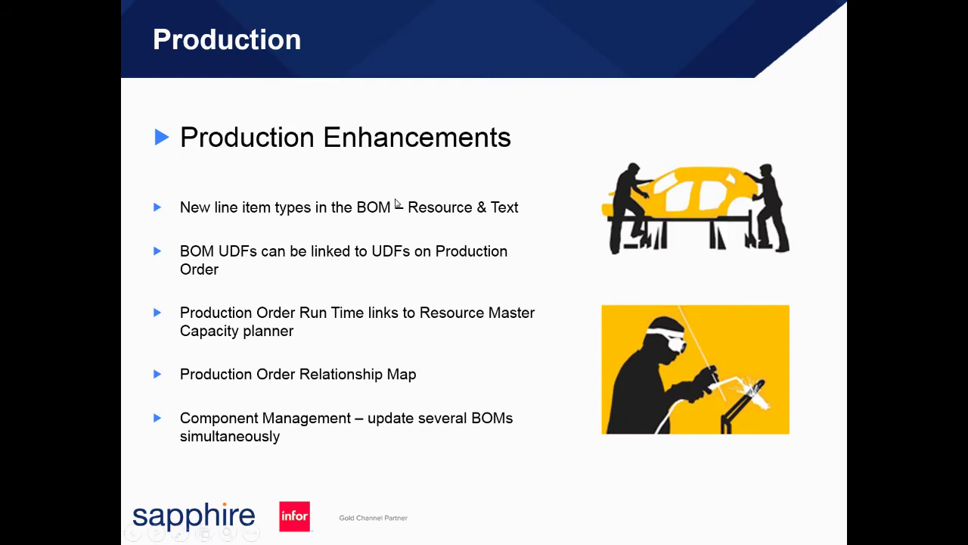
key("Escape")
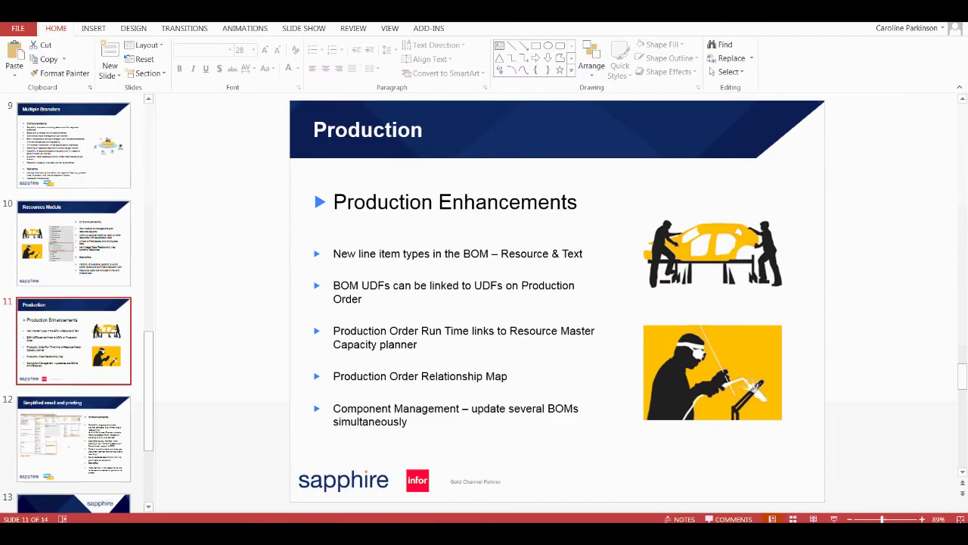
key("alt+Tab")
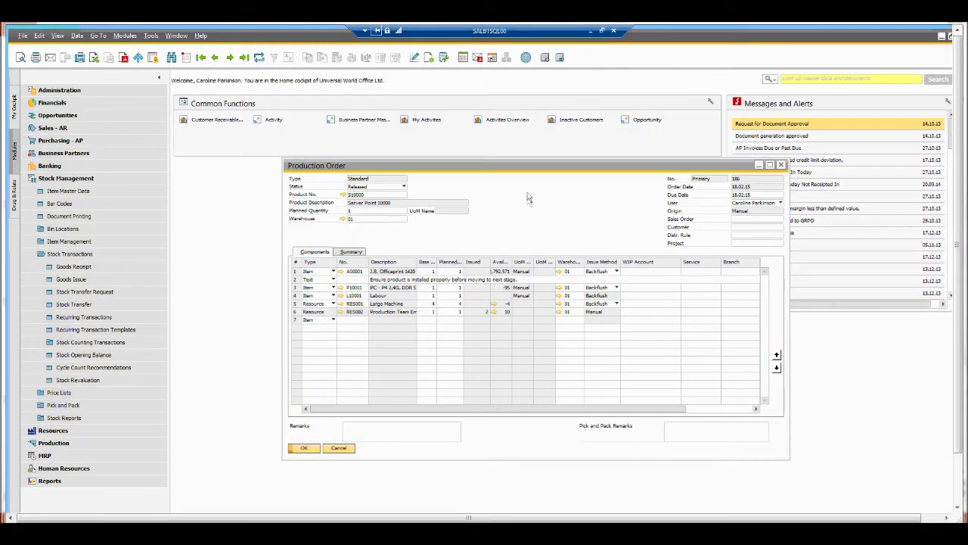
Fit the column widths of the production order's components table to their contents
left_click_drag(530, 169, 475, 164)
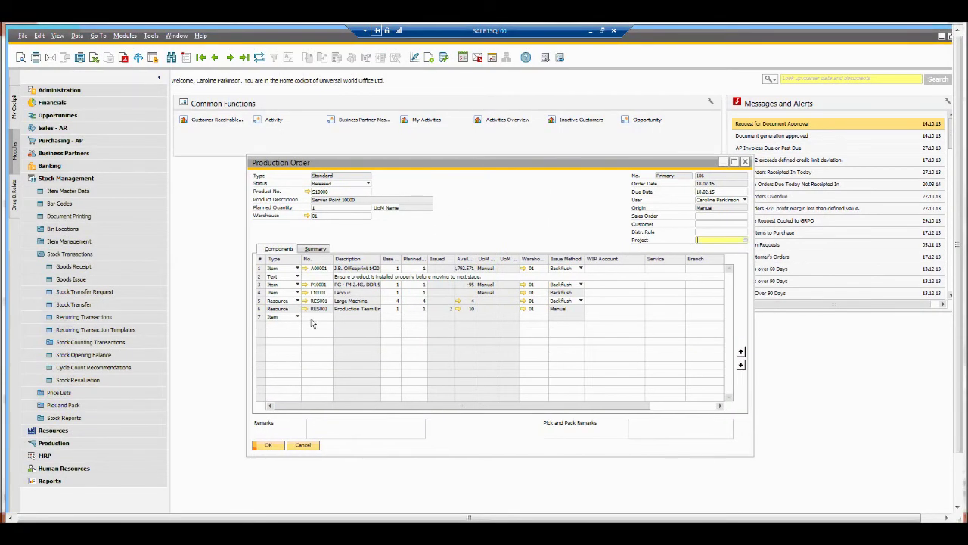
left_click(57, 37)
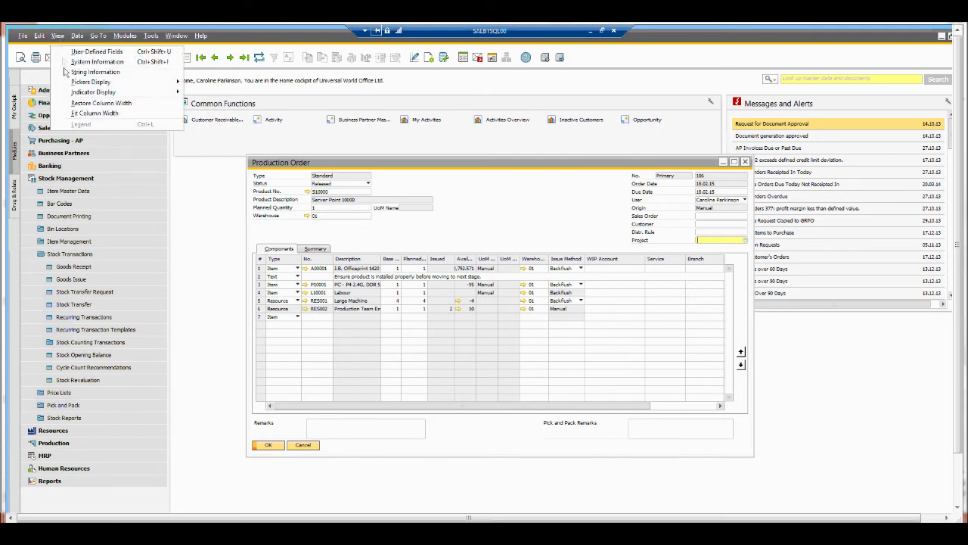
left_click(96, 115)
left_click(380, 316)
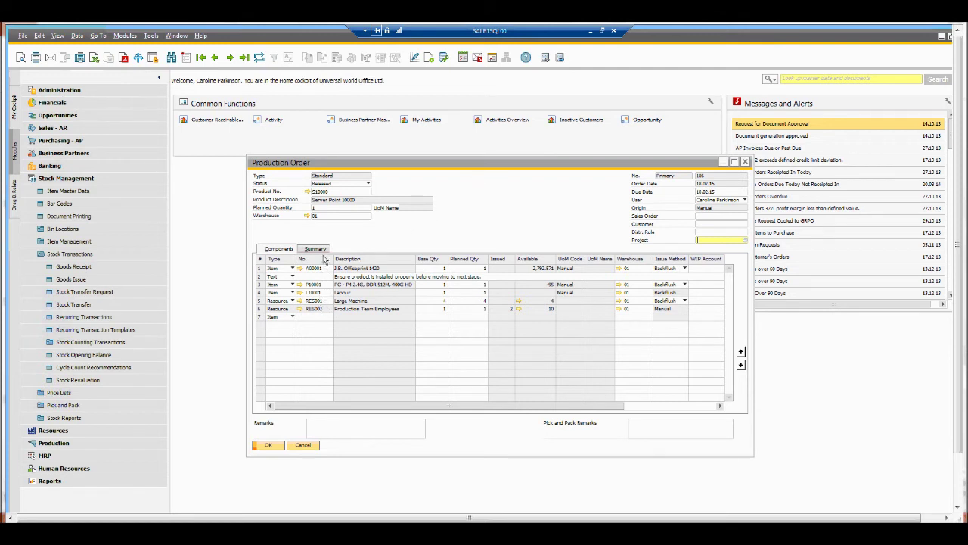
Report completion of the production order and create serial number SN1802_002 for the received S10000 item
right_click(475, 202)
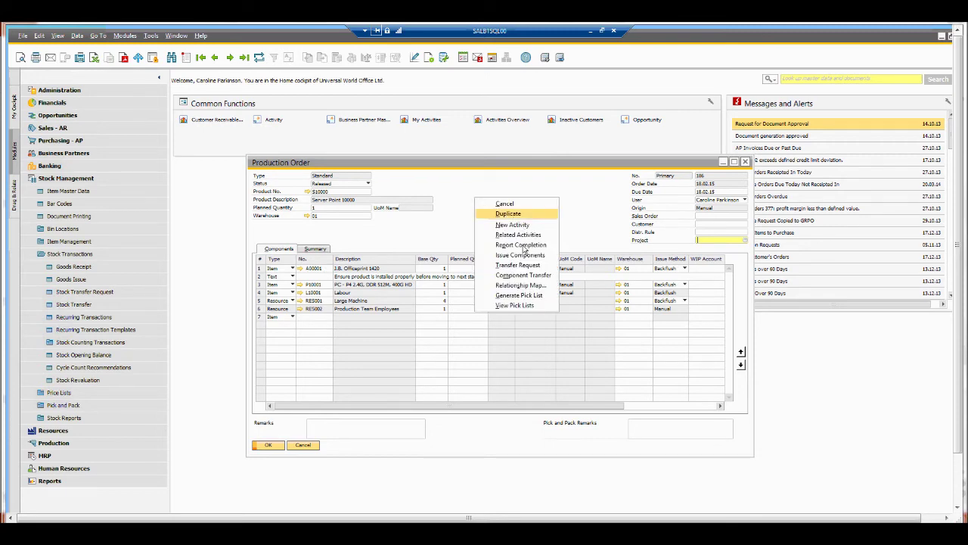
left_click(519, 245)
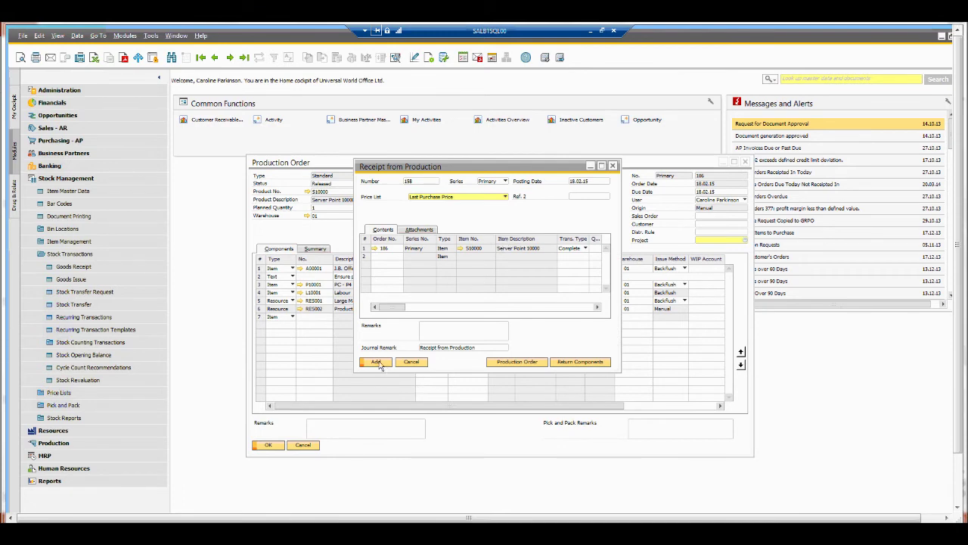
left_click(377, 363)
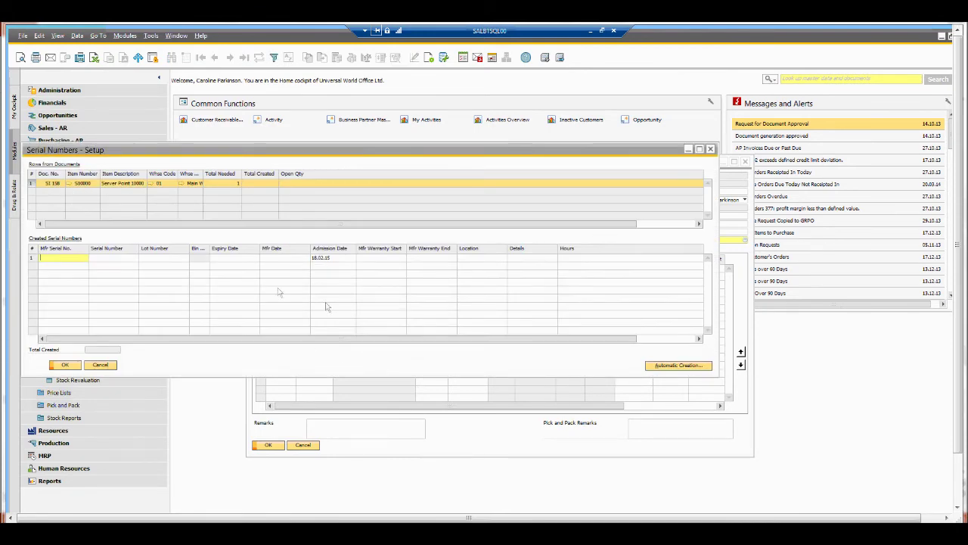
left_click(135, 257)
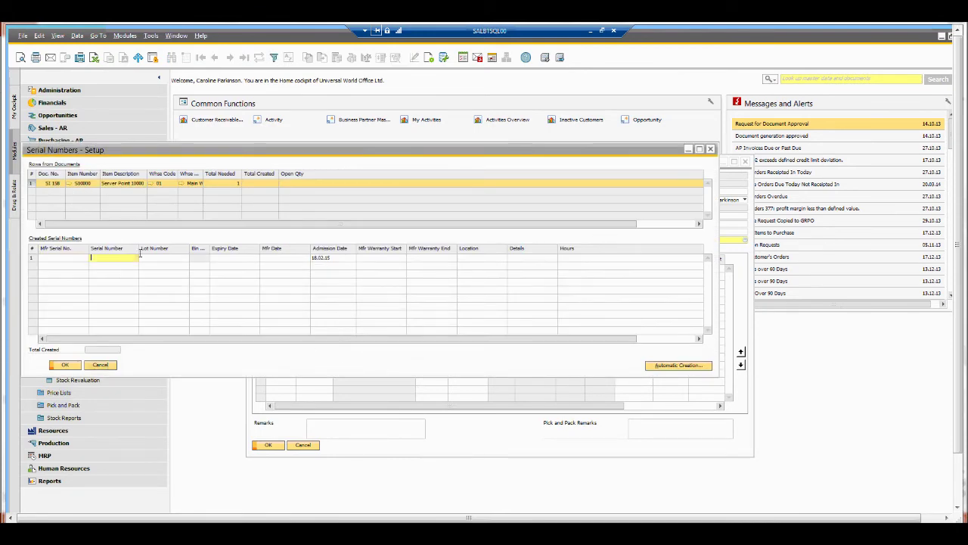
type("SN1802_002")
key("Return")
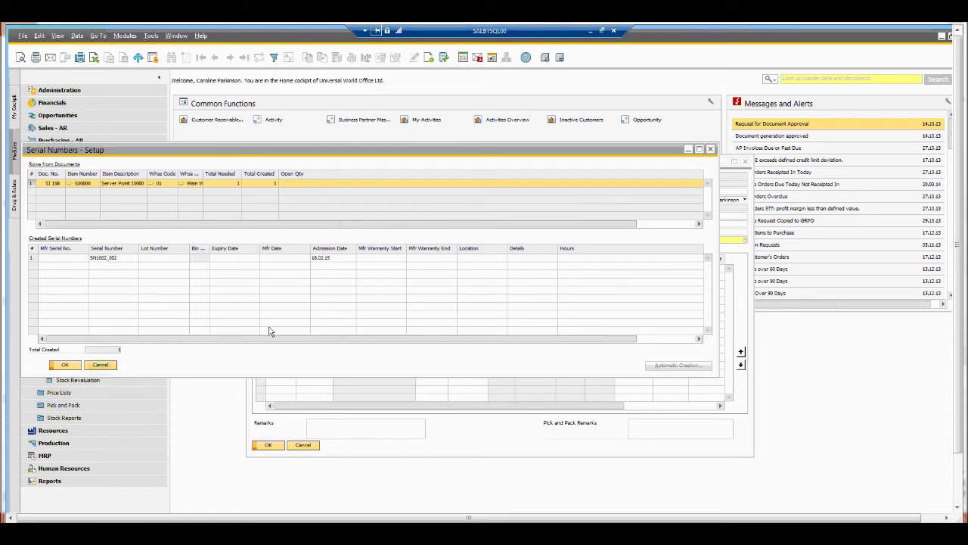
left_click(69, 368)
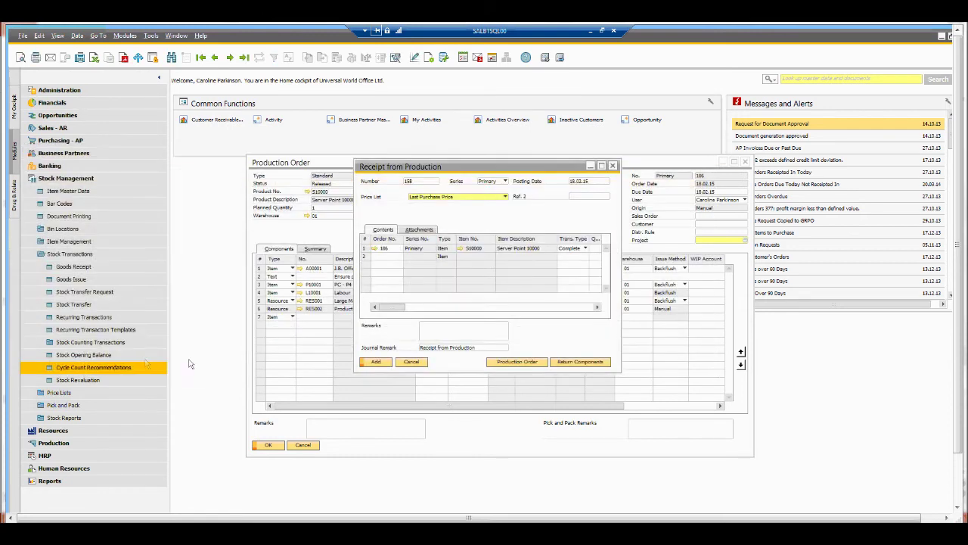
Add the receipt from production, close its window and reload the completed production order
left_click(377, 364)
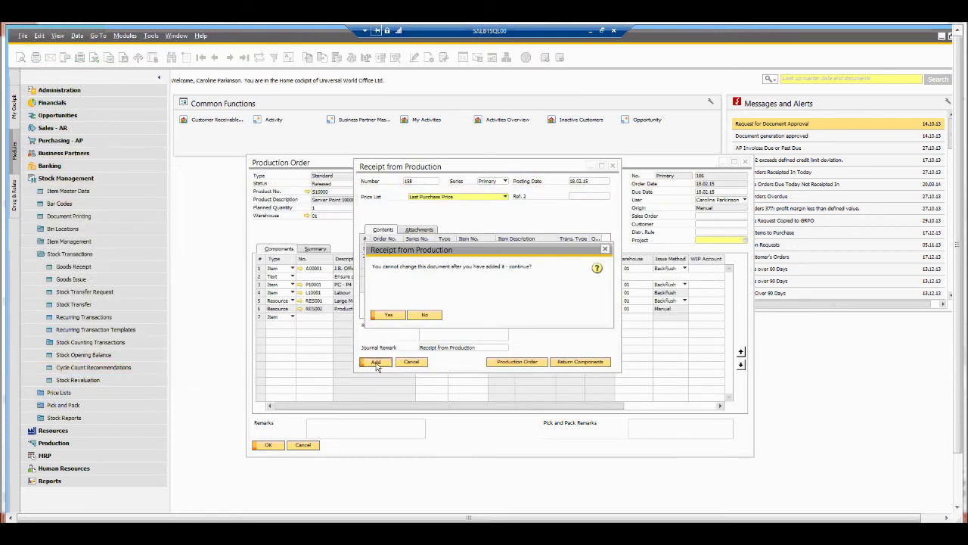
left_click(386, 321)
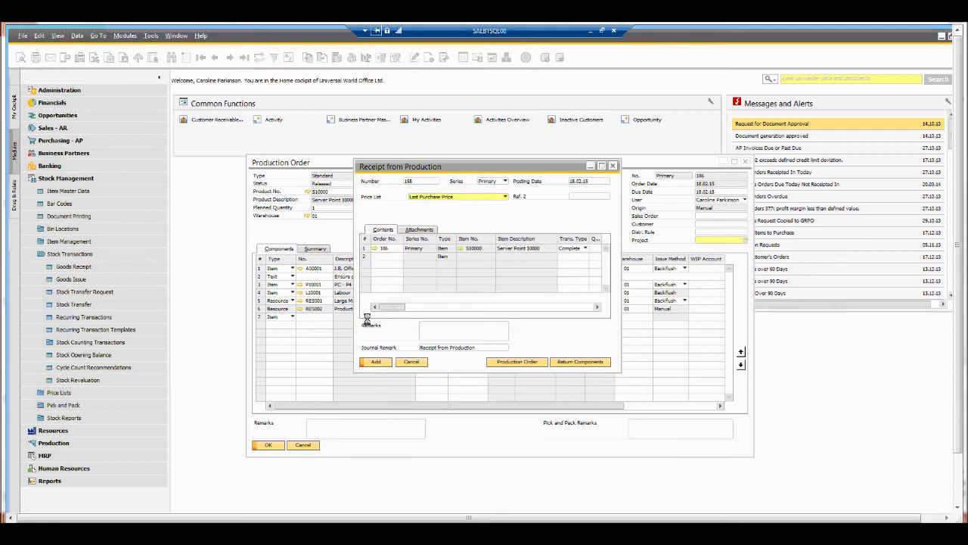
left_click(411, 363)
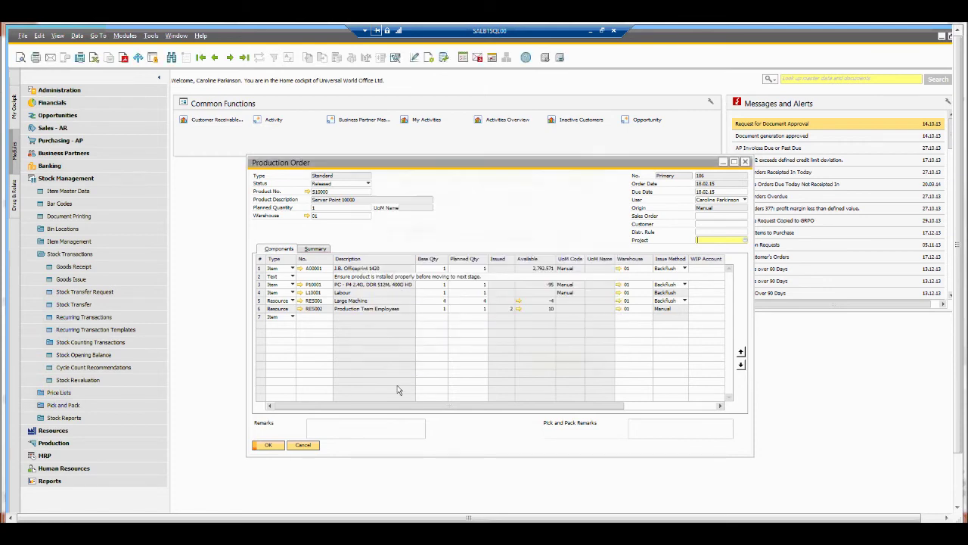
left_click(243, 59)
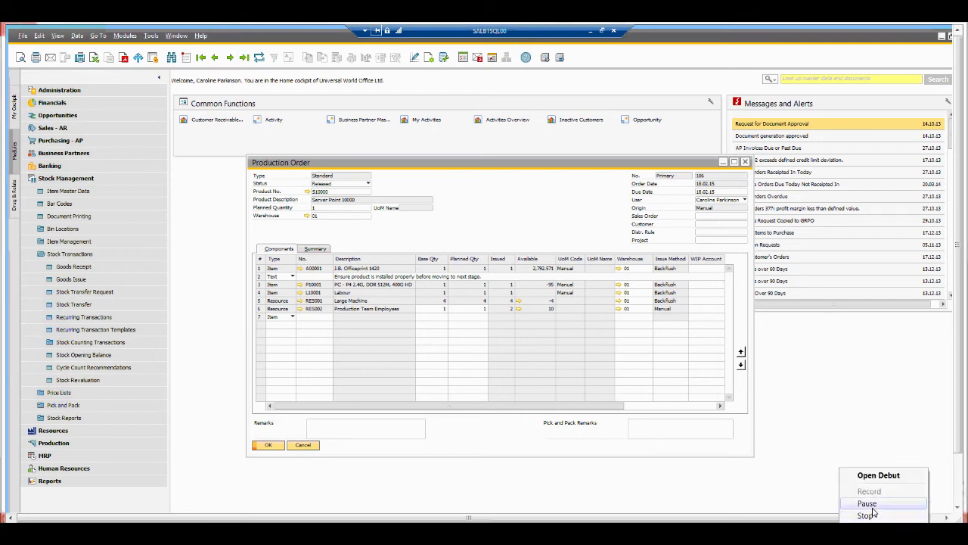
left_click(870, 512)
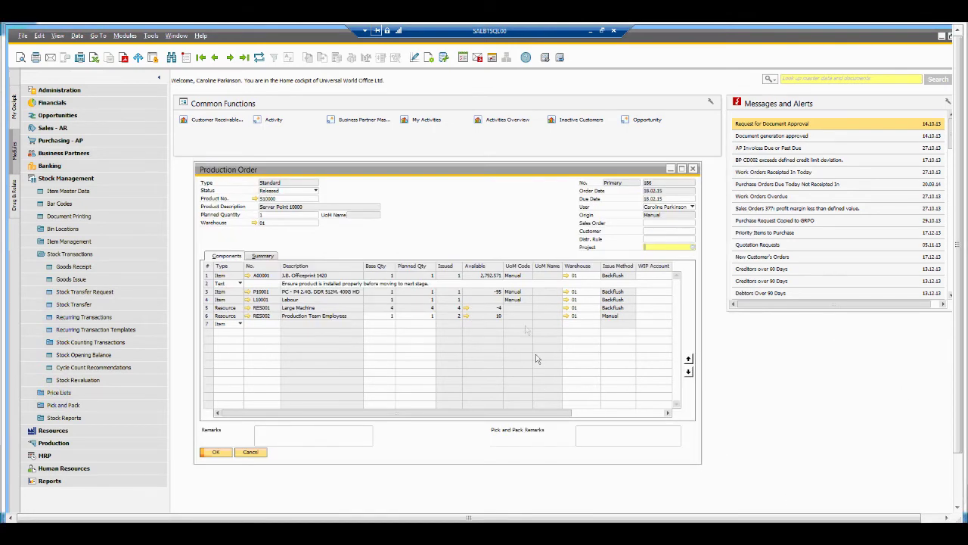
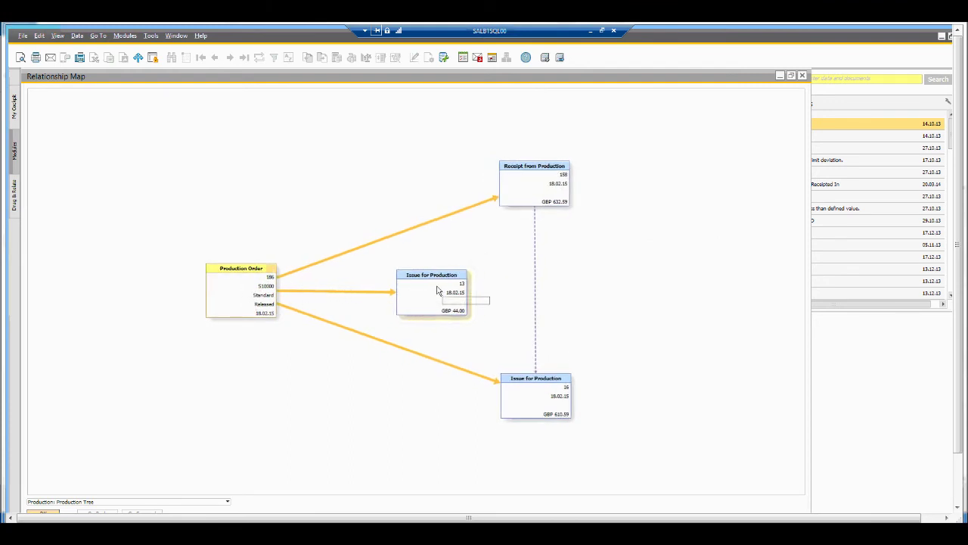
Examine the quantities and item costs in both issue documents linked in the production order's relationship map
left_click(530, 402)
double_click(445, 303)
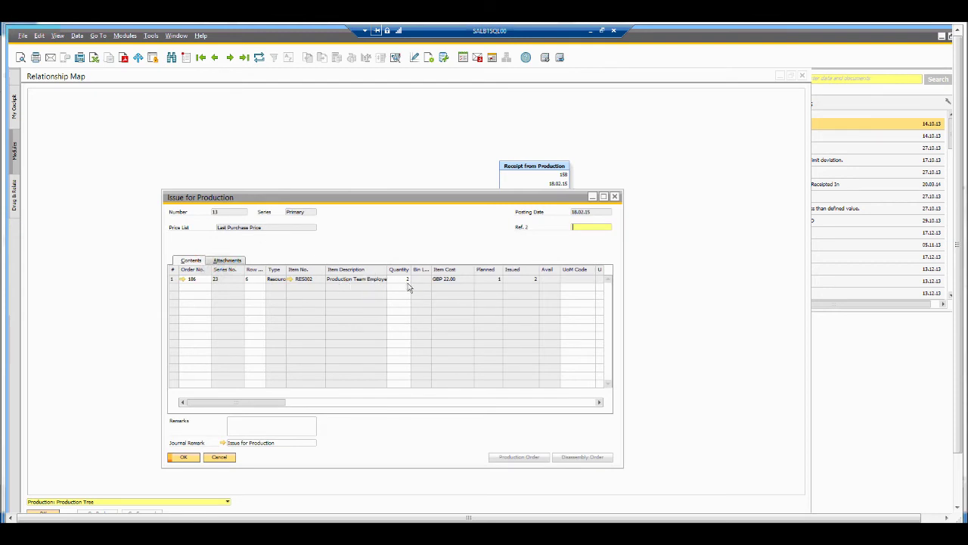
left_click(493, 285)
left_click(617, 197)
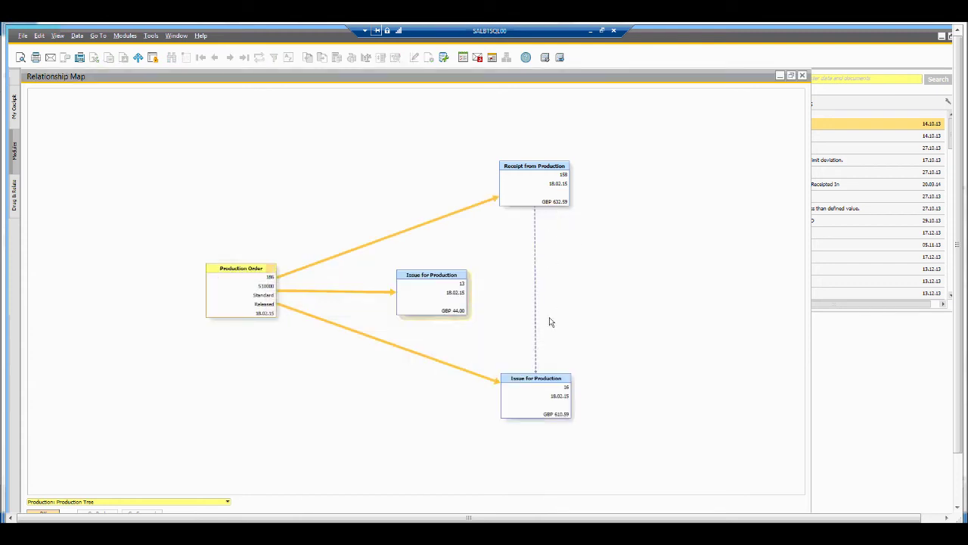
double_click(534, 399)
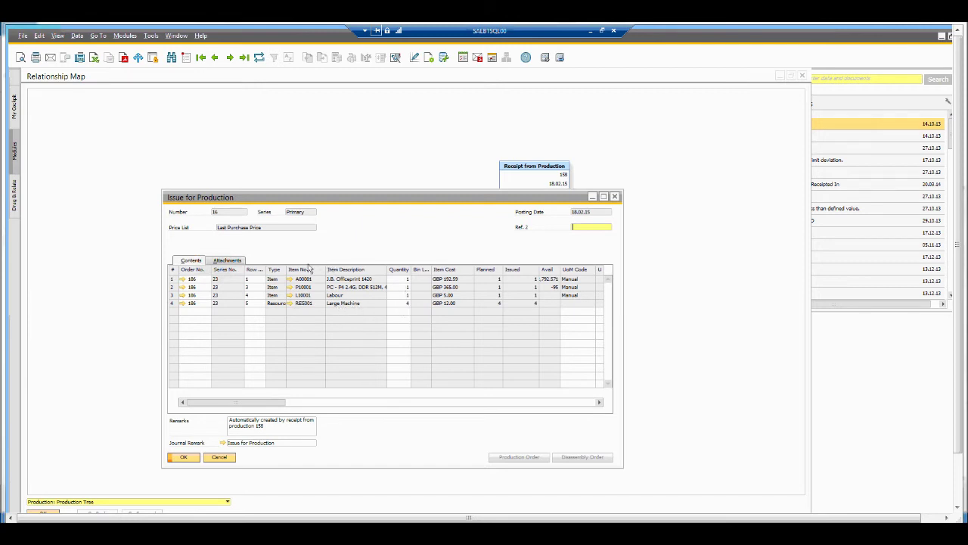
left_click(615, 197)
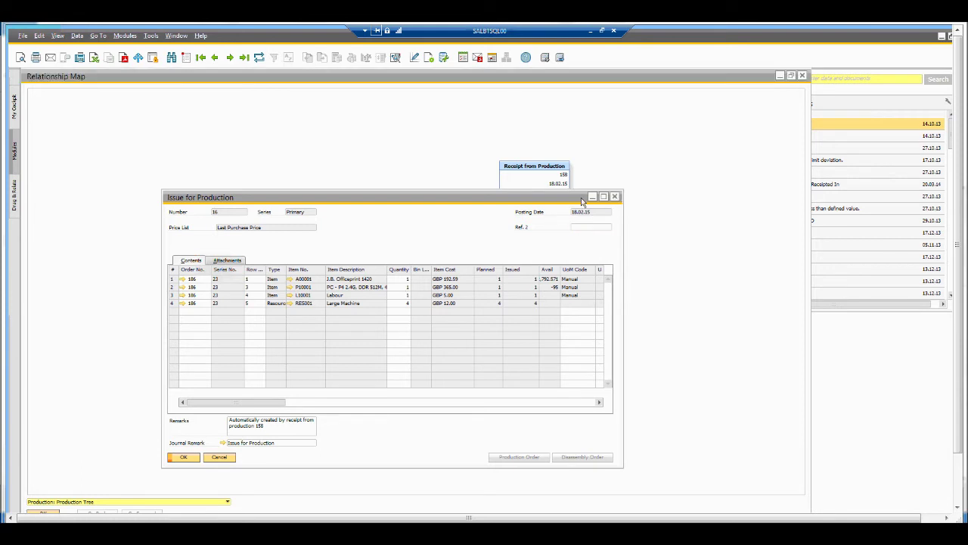
Examine the receipt from production in the relationship map, widening it to show quantity and cost columns, and close the map
double_click(530, 189)
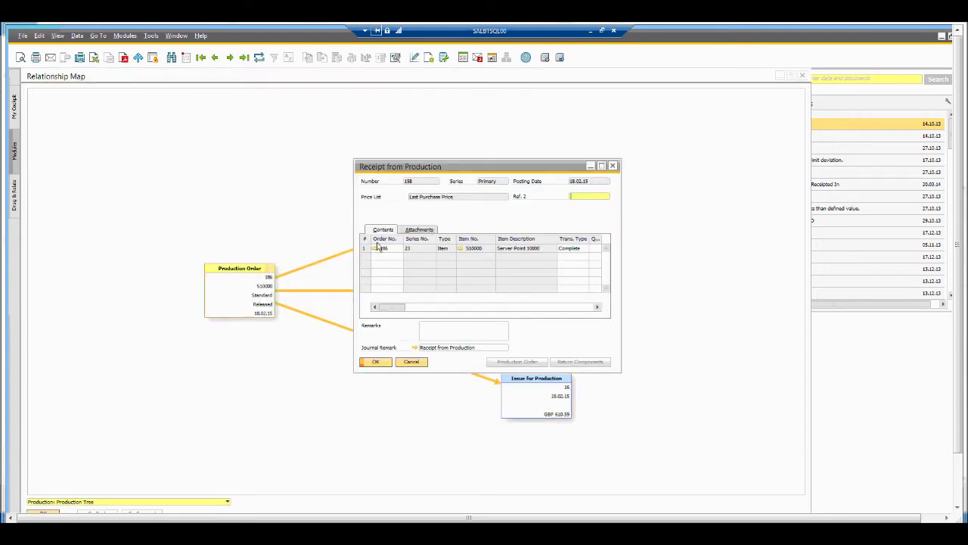
left_click_drag(620, 370, 763, 391)
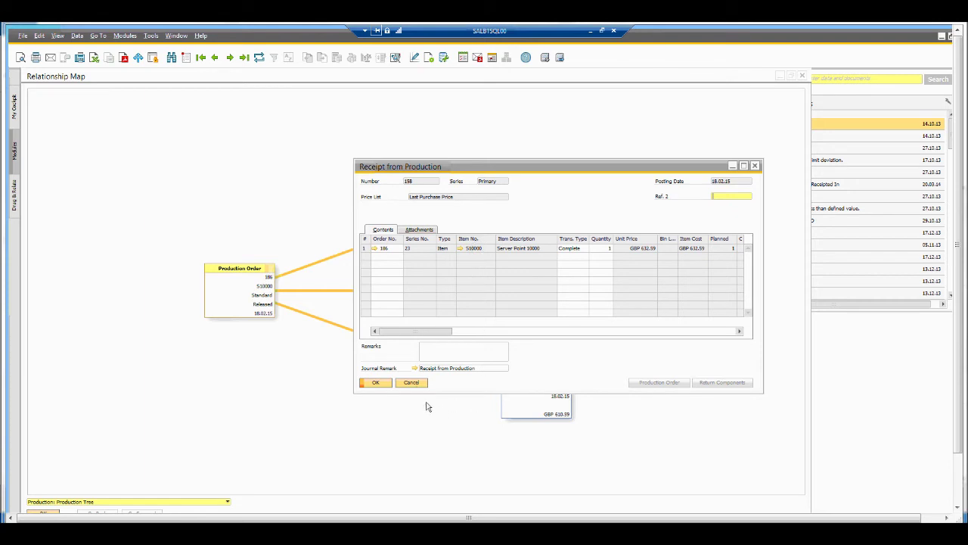
left_click(411, 383)
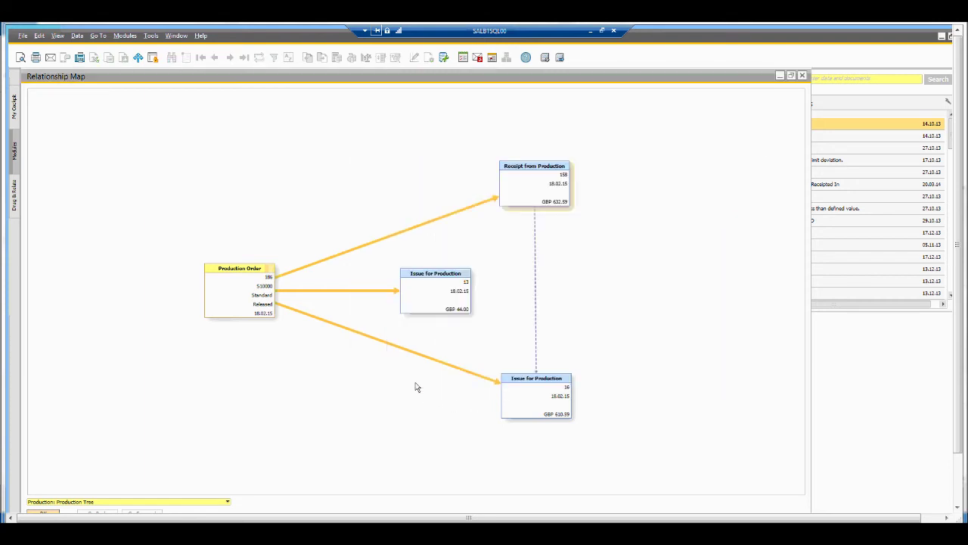
left_click(804, 78)
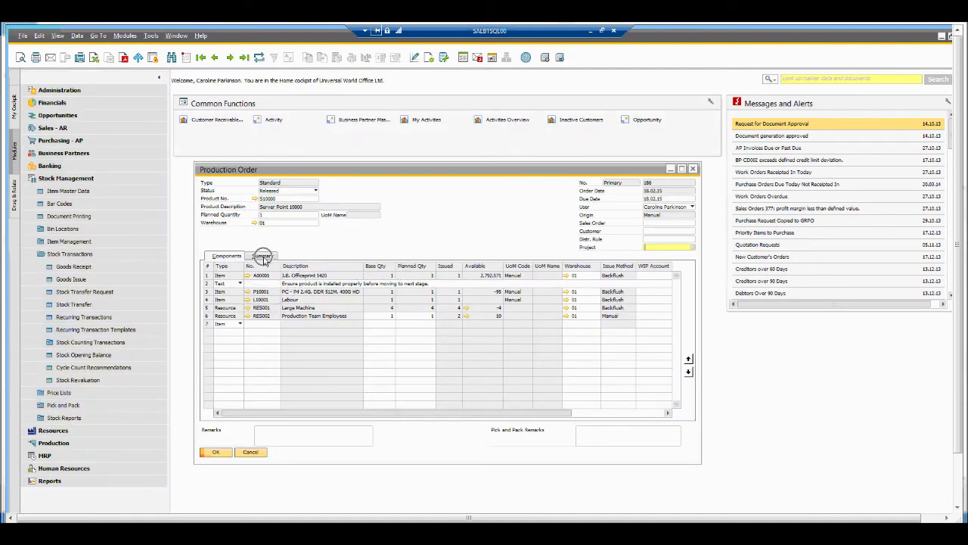
Review the production order's actual costs and variance, and check the standard costs in the Production Team Employees resource master data
left_click(264, 257)
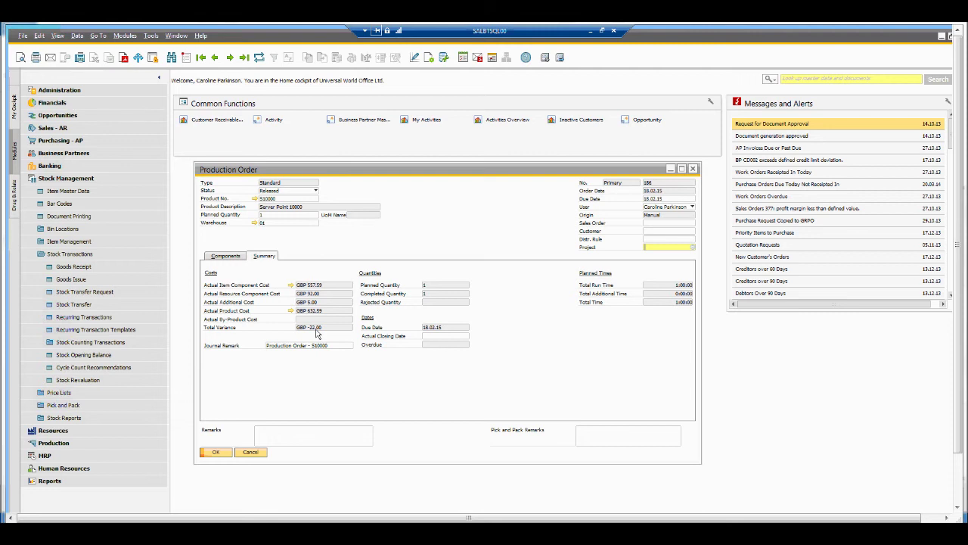
left_click(226, 257)
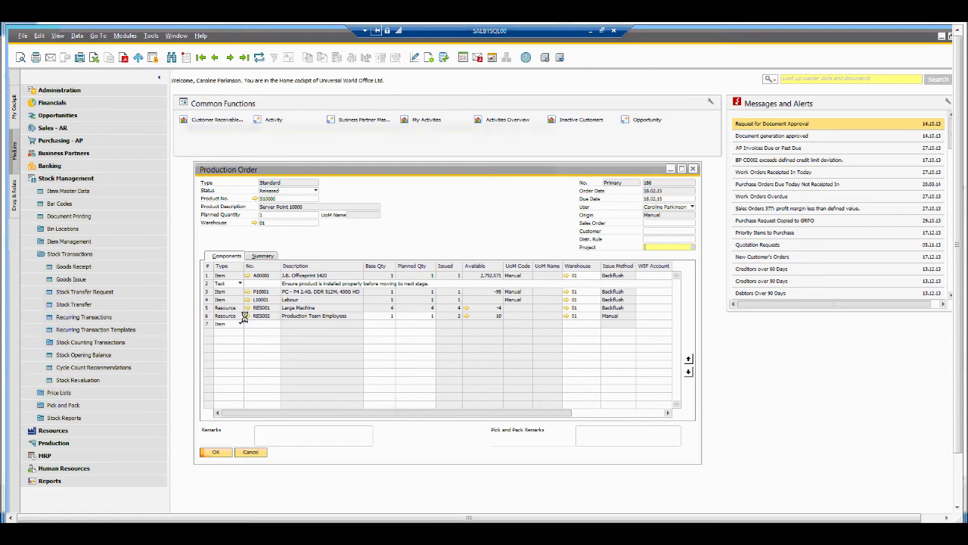
left_click(246, 316)
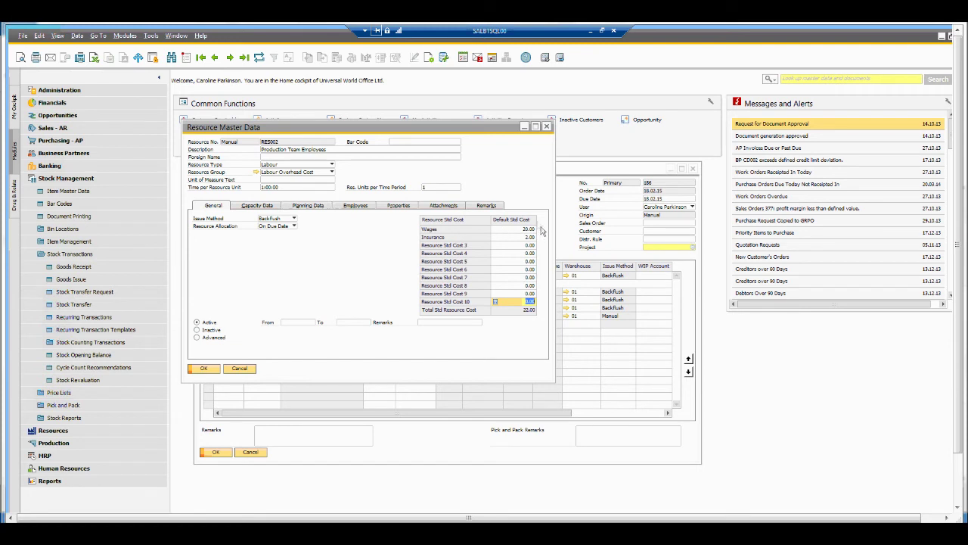
left_click(241, 369)
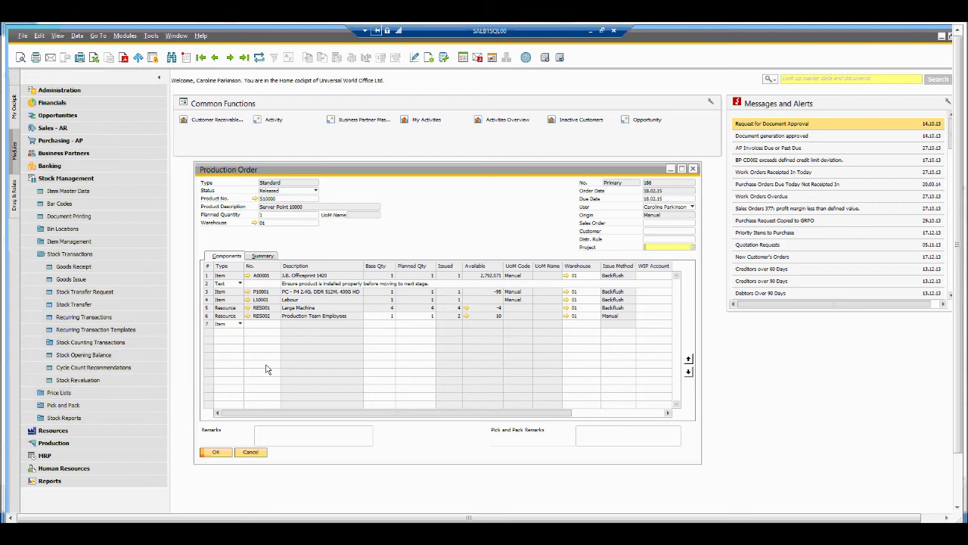
Examine the issue and receipt documents in the production order's relationship map and close the map
right_click(459, 202)
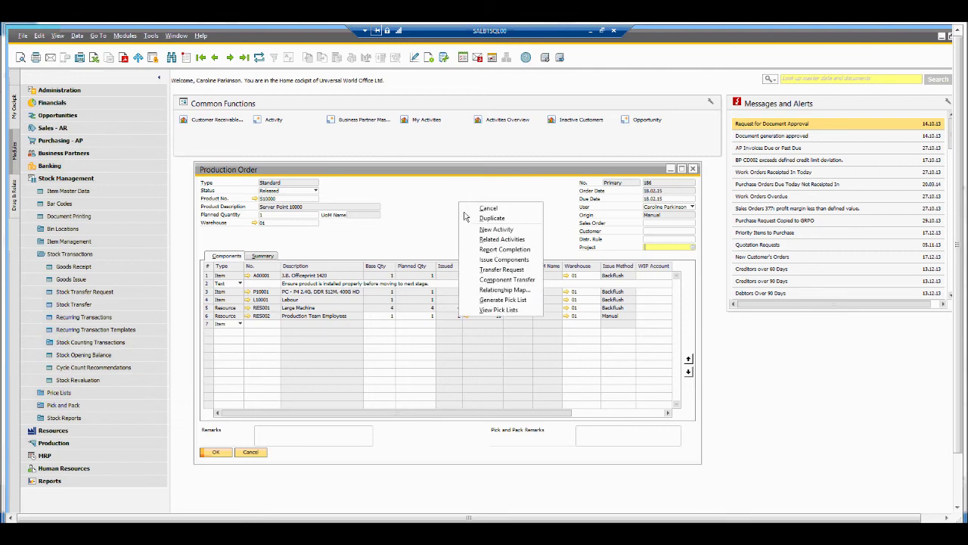
left_click(504, 290)
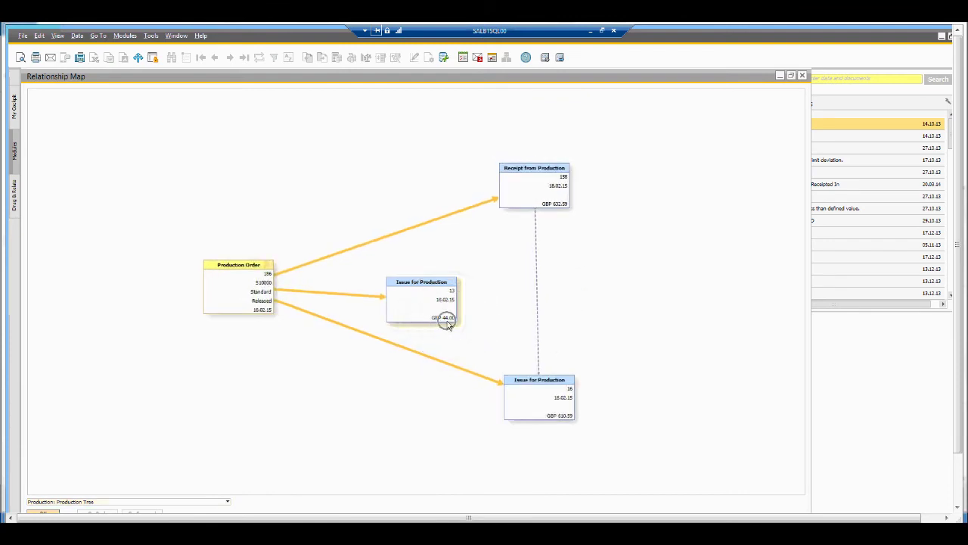
left_click(802, 76)
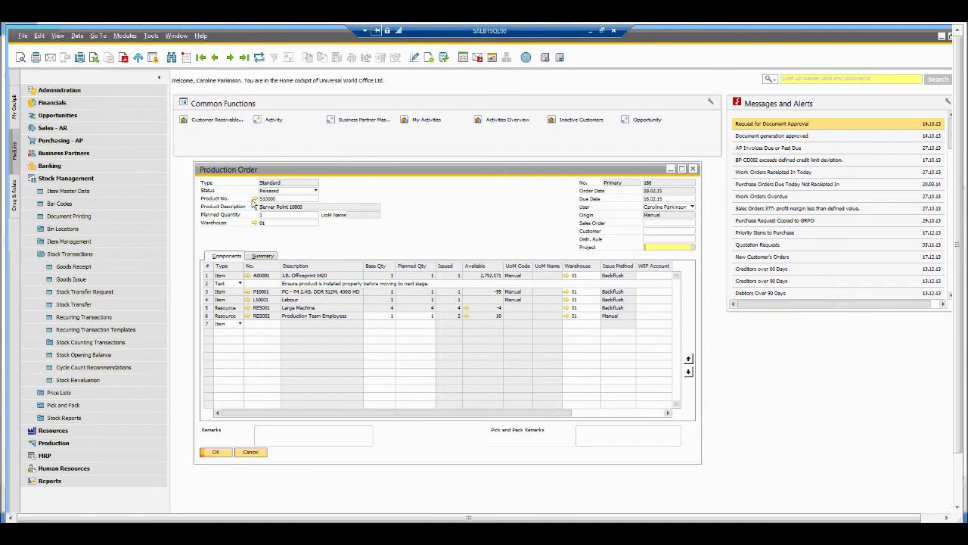
Open the bill of materials for product S10000 and move the installation text line down to sit below the Large Machine resource
left_click(255, 198)
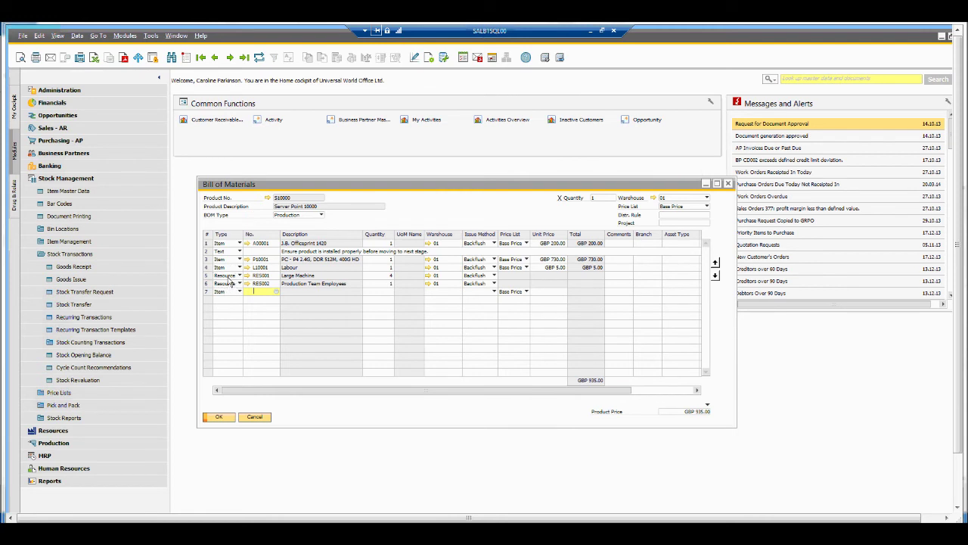
left_click(225, 275)
left_click(205, 252)
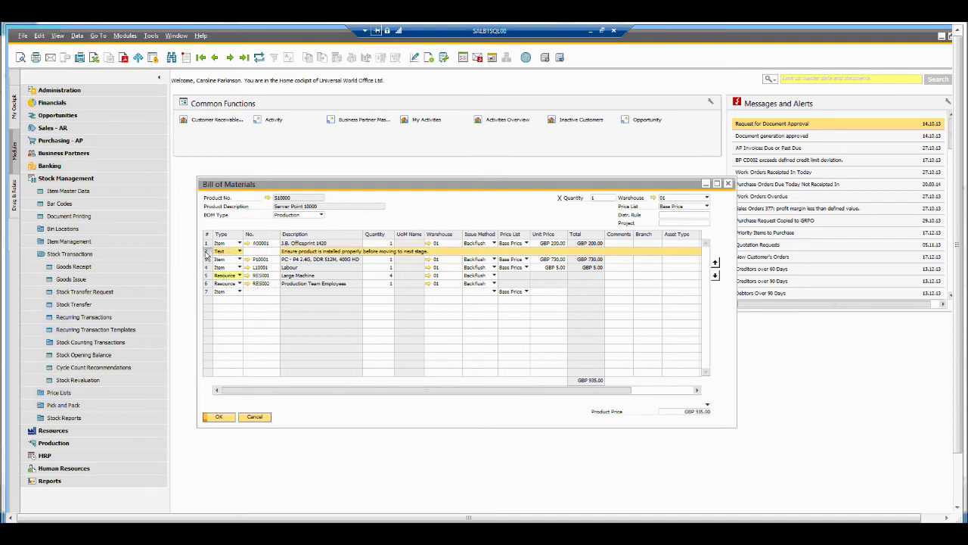
left_click(715, 278)
left_click(715, 278)
left_click(715, 277)
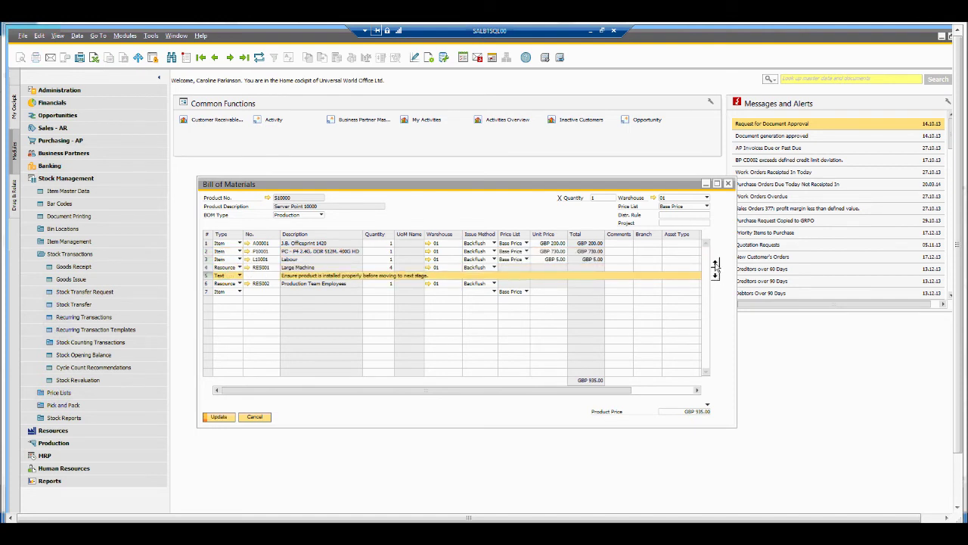
Move the installation text line up to the first row of the bill of materials
left_click(715, 265)
left_click(715, 265)
left_click(715, 265)
left_click(715, 265)
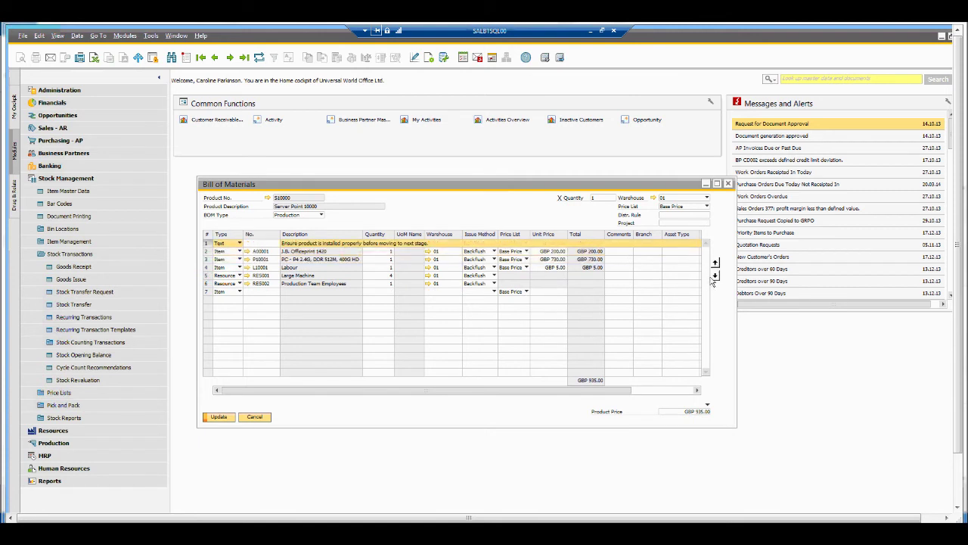
Place the installation text line between the Large Machine and Production Team Employees resources and update the bill of materials
left_click(716, 277)
left_click(716, 277)
left_click(716, 278)
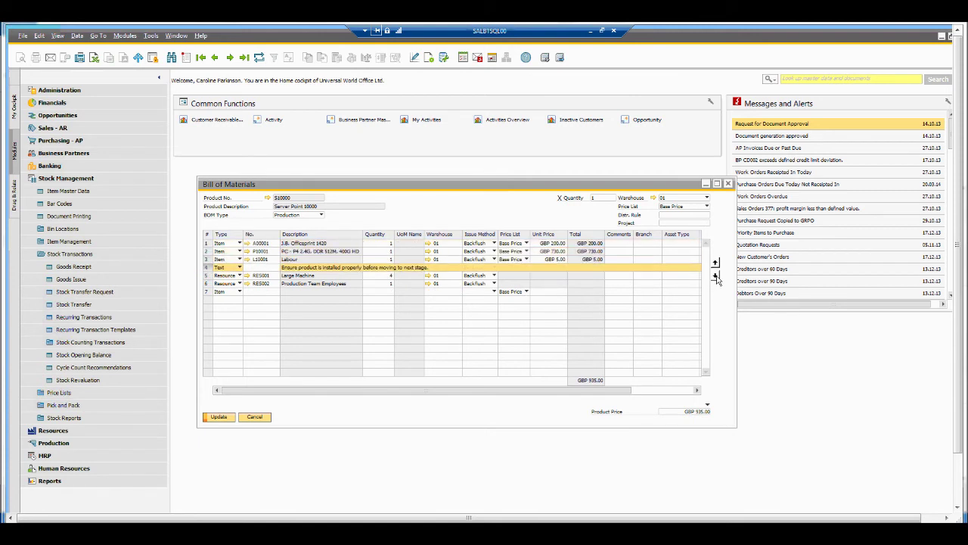
left_click(716, 278)
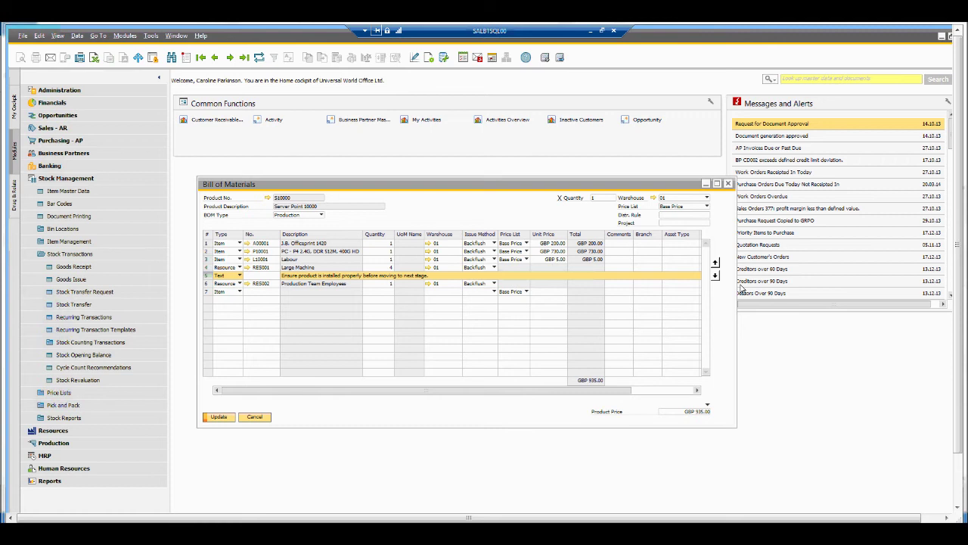
left_click(217, 420)
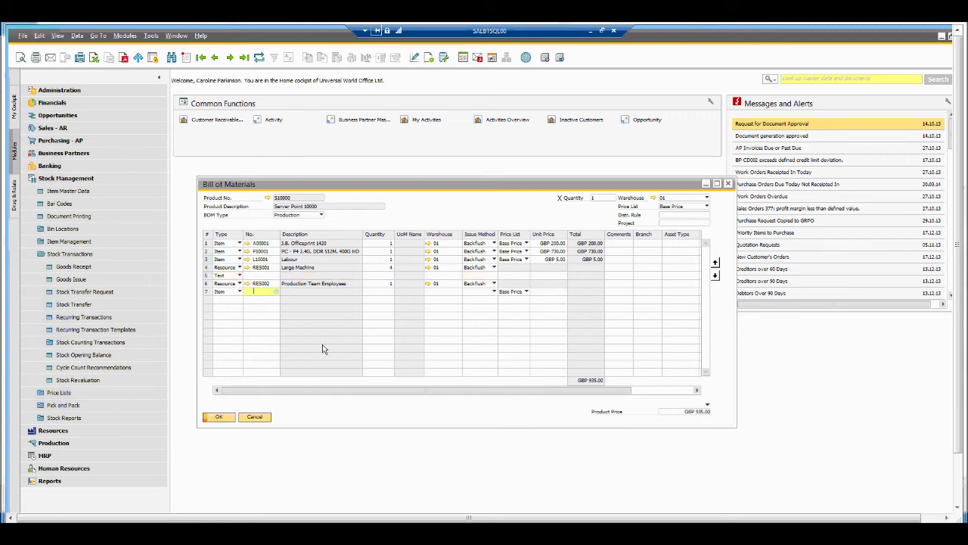
Open item S10000's master data, examine its relationship map with the stacked component items expanded, and close the map
left_click(267, 196)
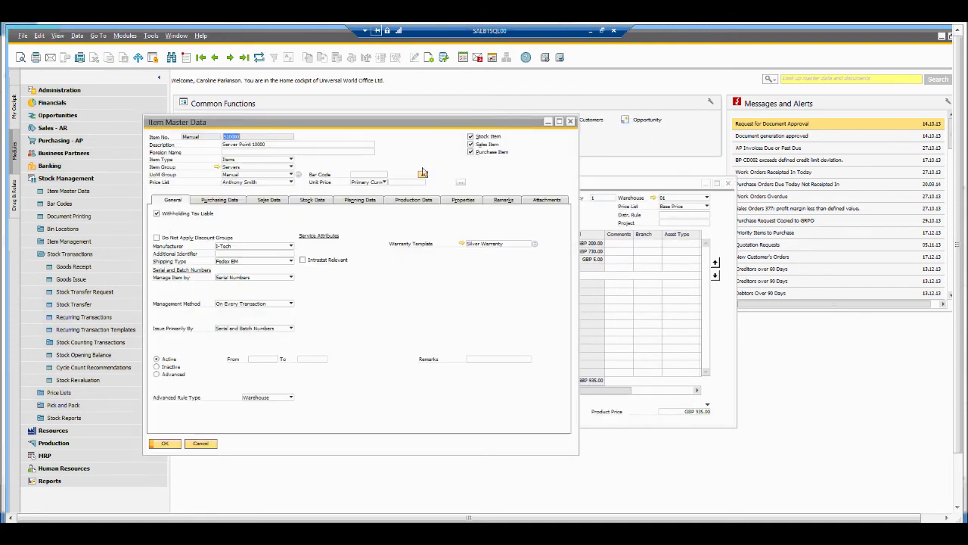
right_click(425, 149)
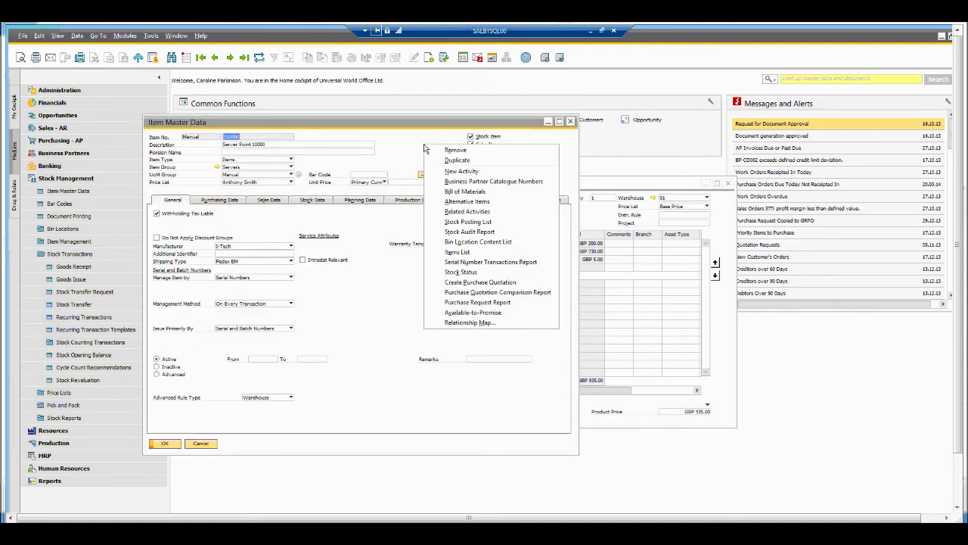
left_click(479, 323)
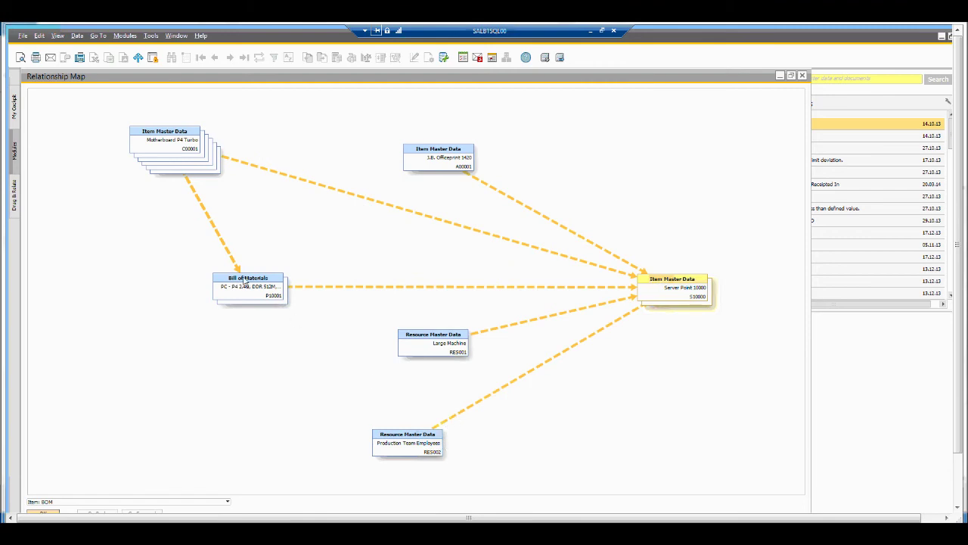
left_click(174, 146)
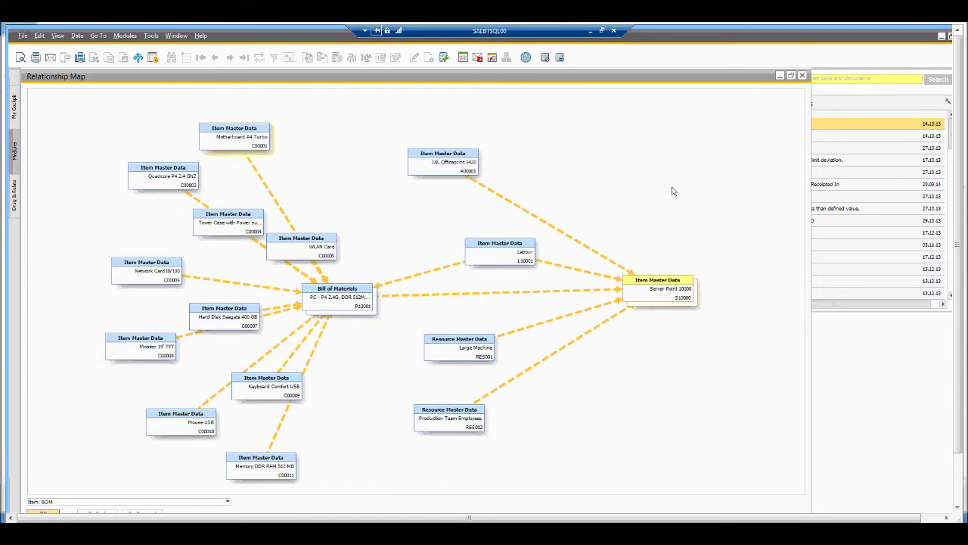
left_click(803, 79)
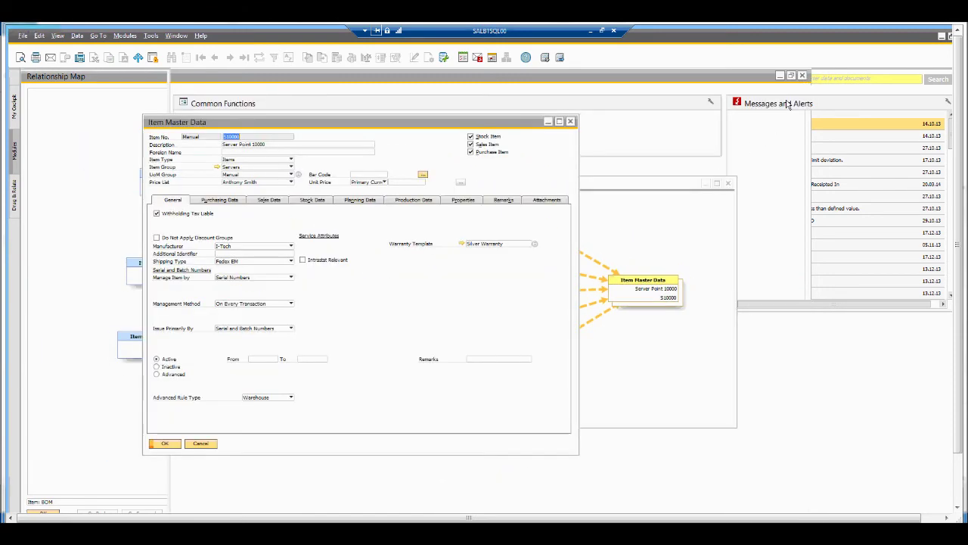
Review item S10000's production data with its component counts and linked bill of materials, and close the open windows
left_click(373, 202)
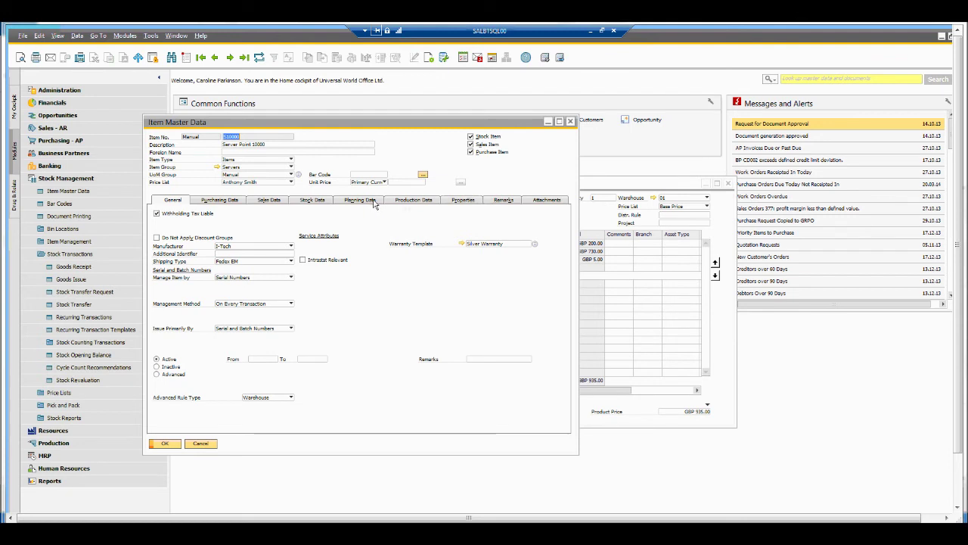
left_click(419, 201)
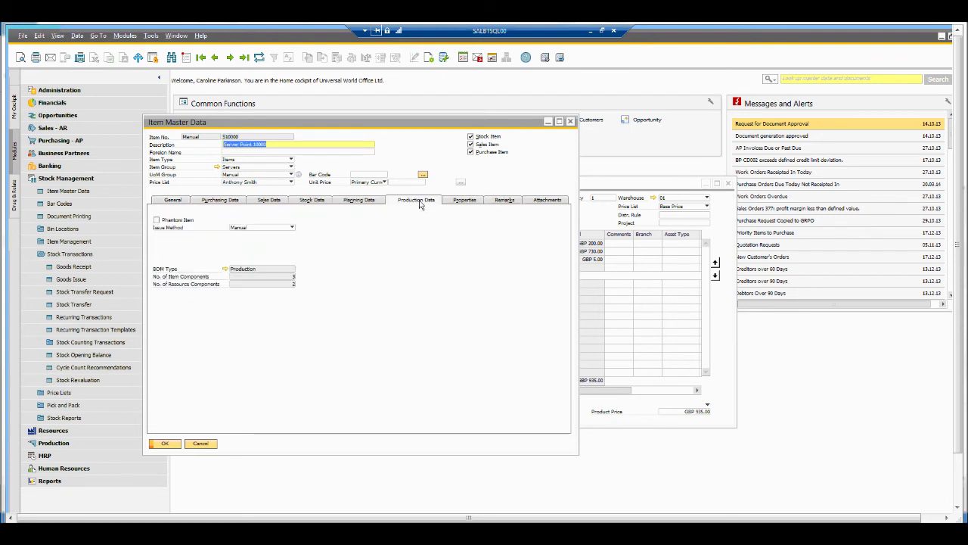
left_click(225, 271)
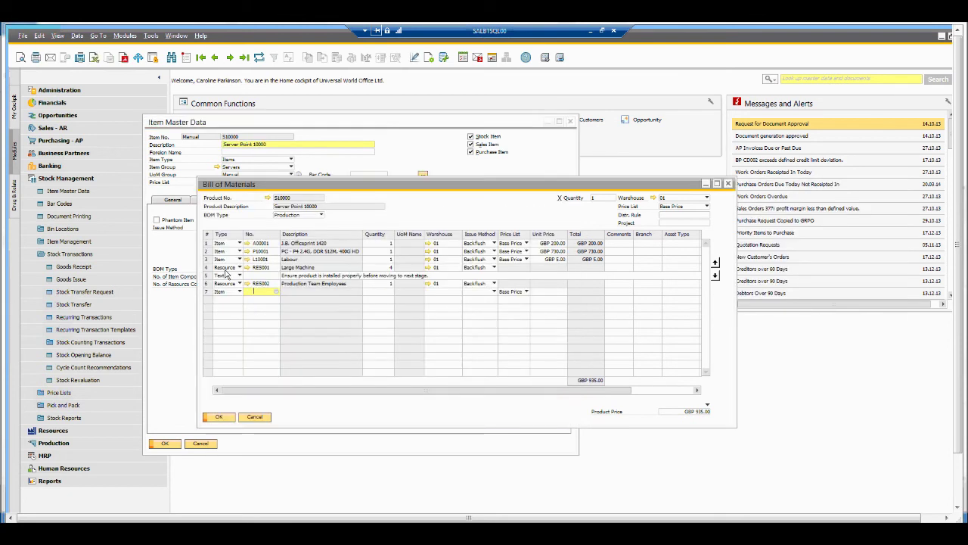
key("ctrl+Tab")
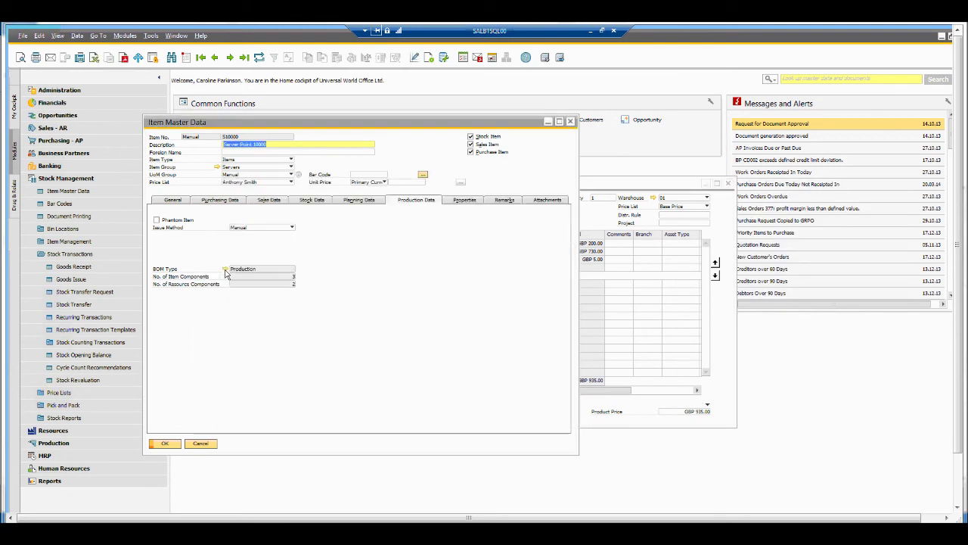
left_click(293, 281)
left_click(294, 280)
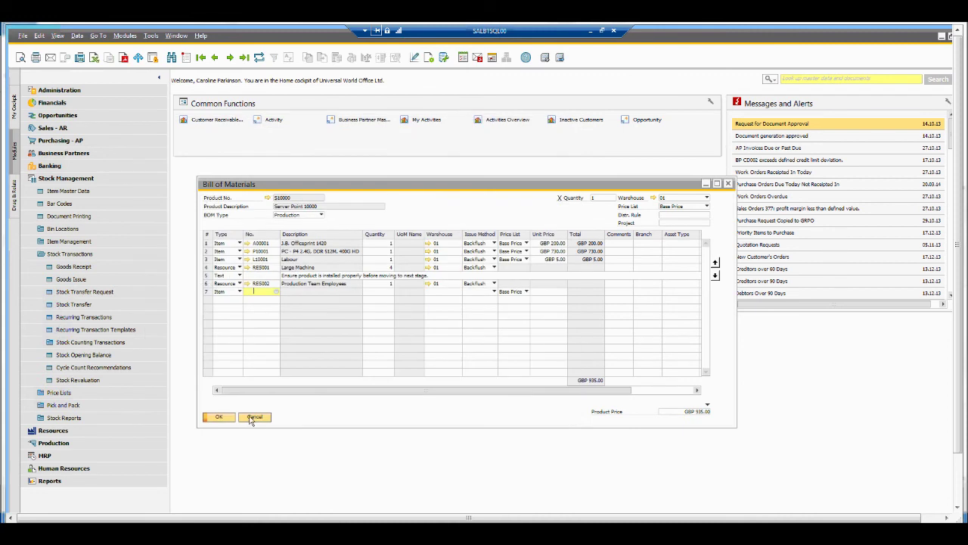
left_click(252, 417)
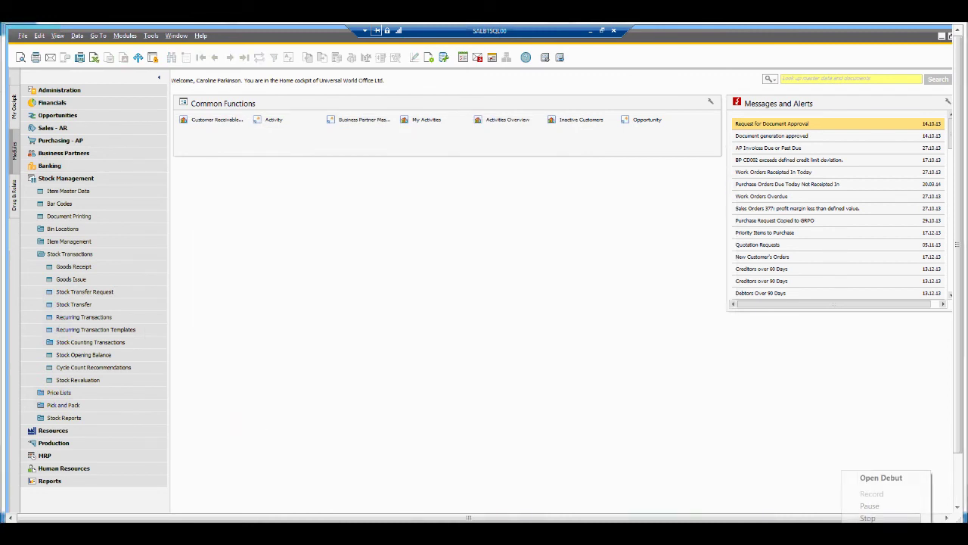
Open the Bill of Materials - Component Management selection criteria with Change BOM Lines as the management task
left_click(884, 509)
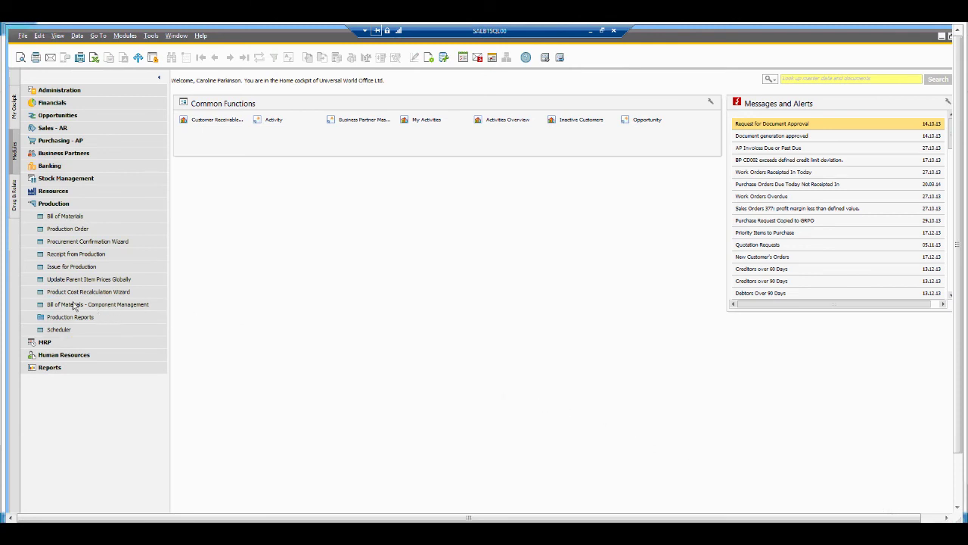
left_click(126, 309)
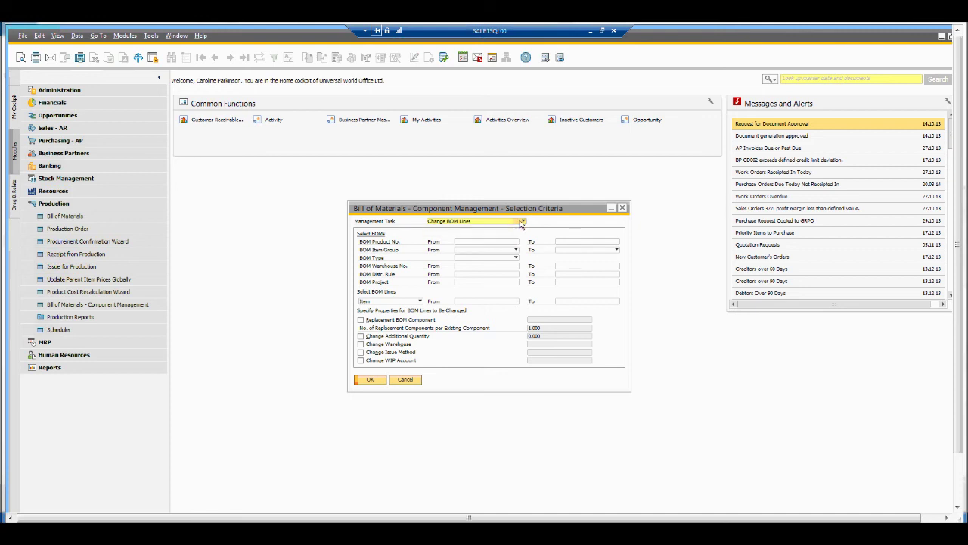
left_click(521, 222)
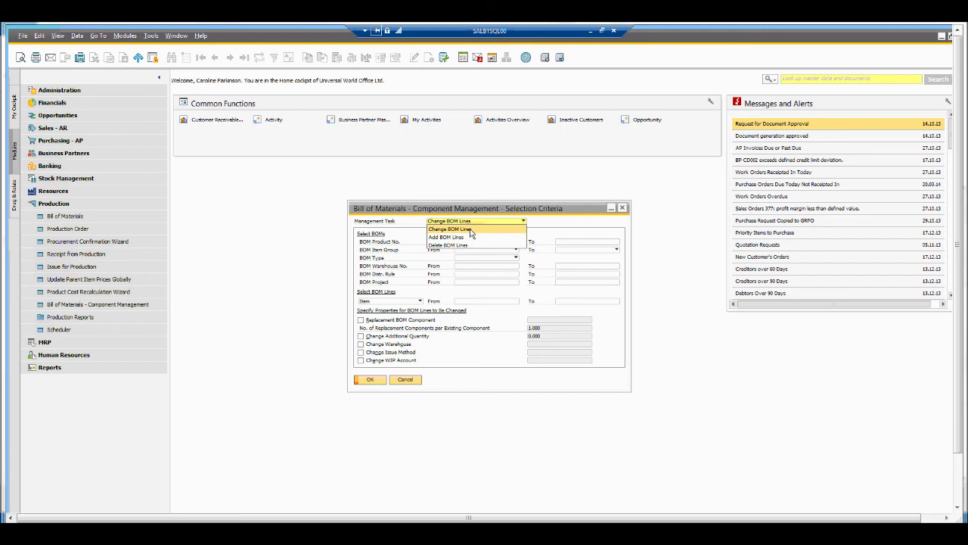
left_click(470, 230)
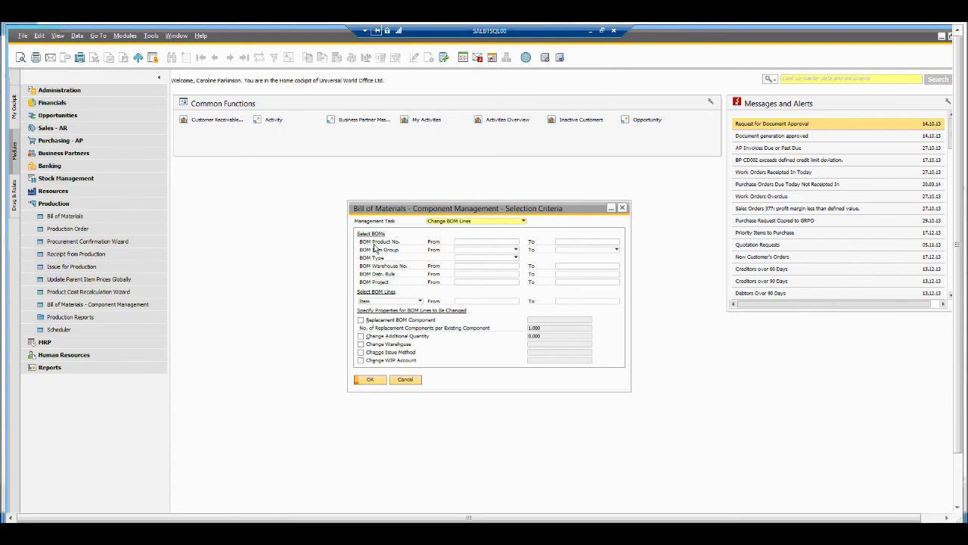
Look through the bills of materials selectable as the starting BOM product number, and close the list without choosing any
left_click(466, 242)
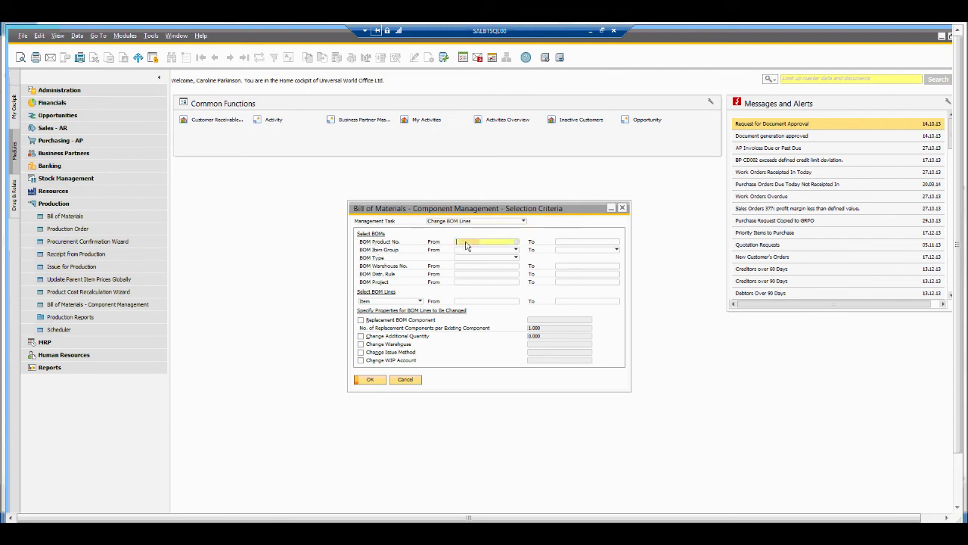
key("Tab")
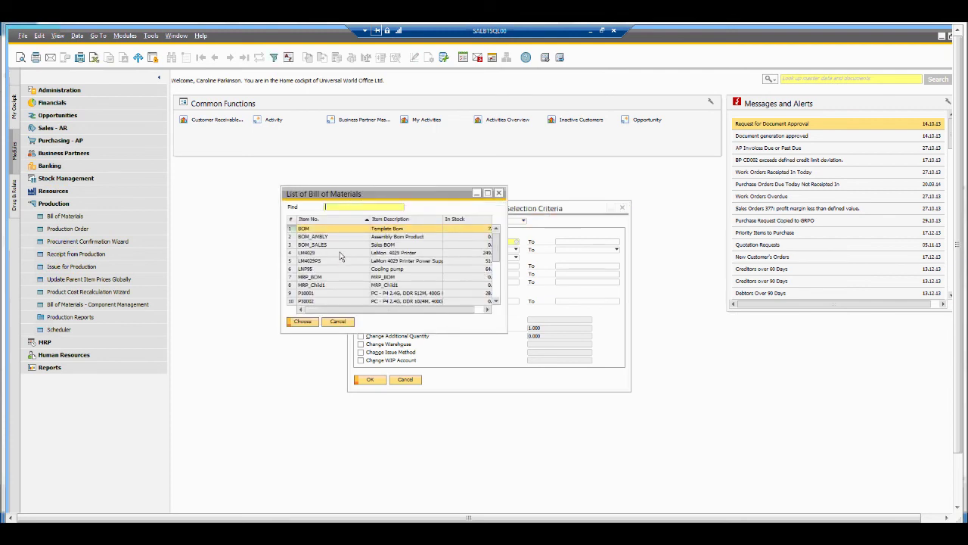
key("Escape")
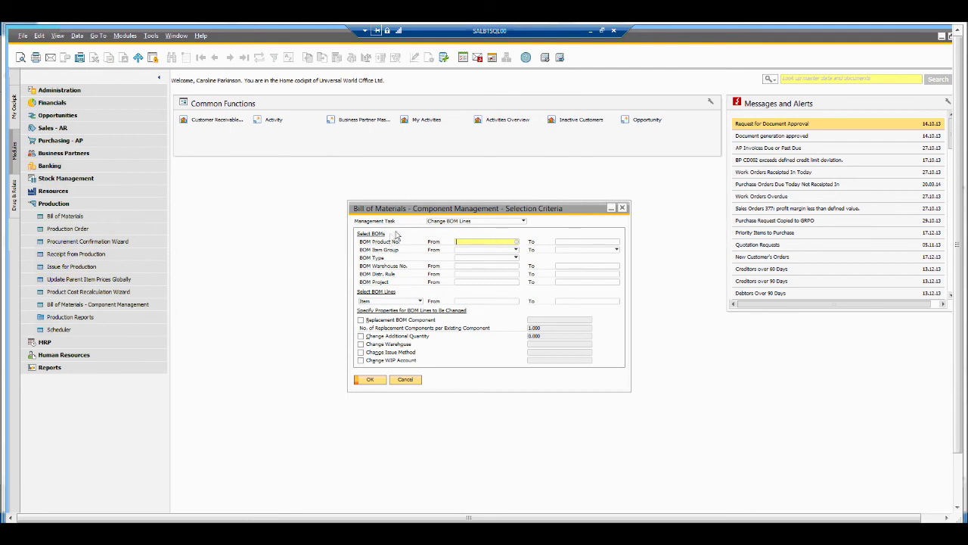
Restrict the BOM lines being changed to component type Item, from A00001 to A00001
left_click(400, 305)
left_click(378, 301)
left_click(378, 300)
left_click(372, 302)
left_click(375, 310)
left_click(479, 306)
type("*")
key("Tab")
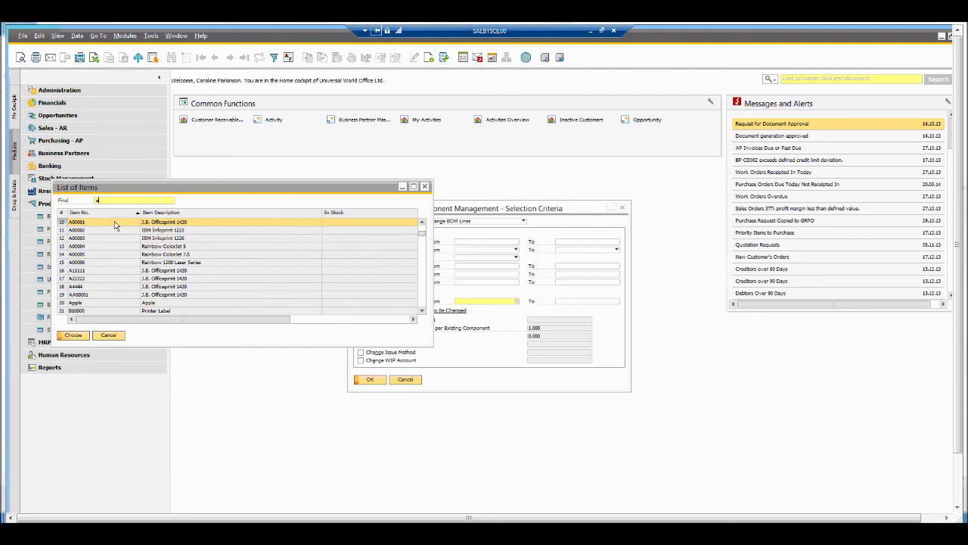
double_click(115, 220)
left_click(588, 301)
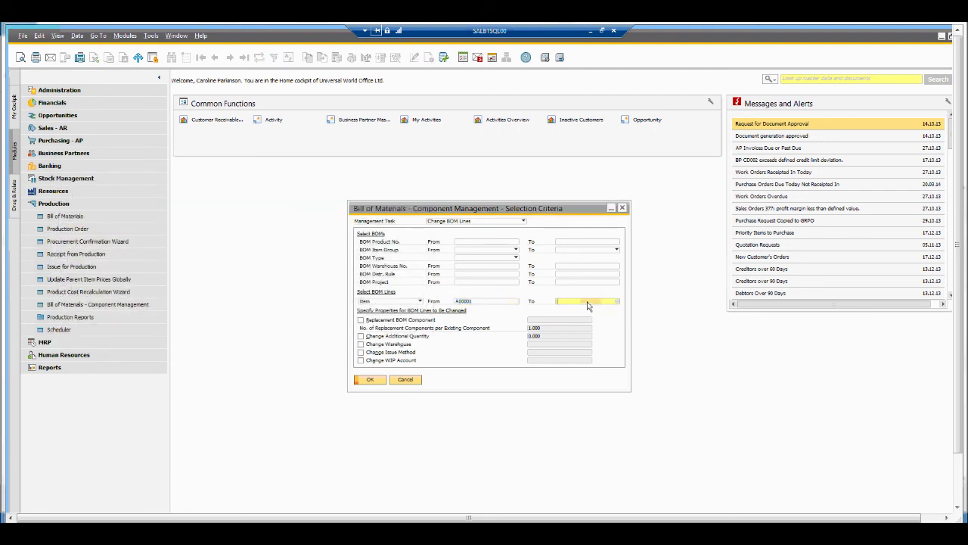
key("Tab")
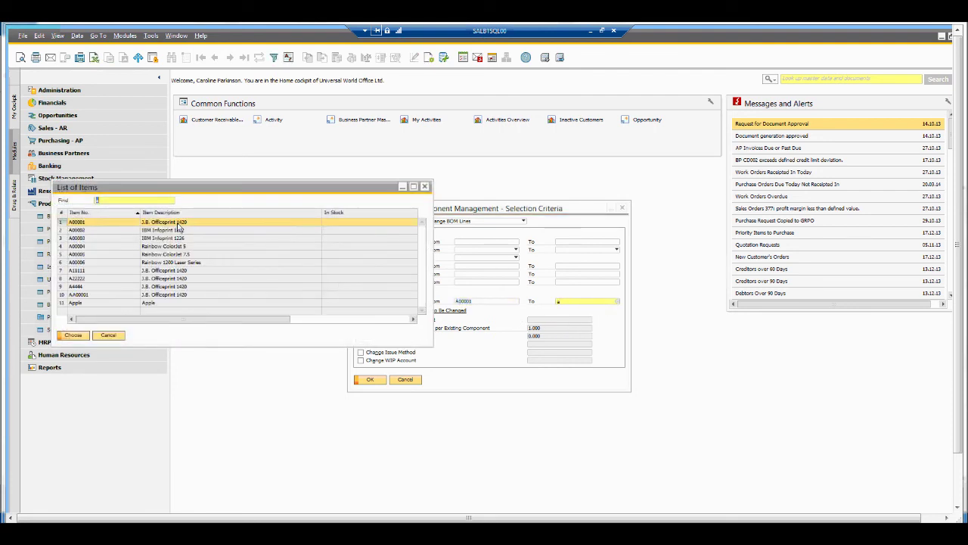
key("Return")
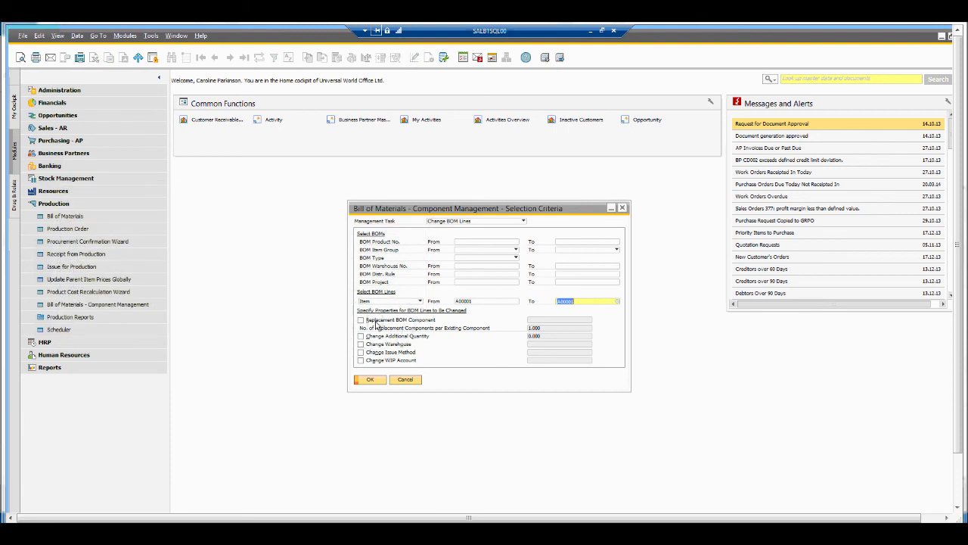
Enable the replacement BOM component and choose item A00002 as the replacement
left_click(360, 321)
left_click(561, 321)
key("Tab")
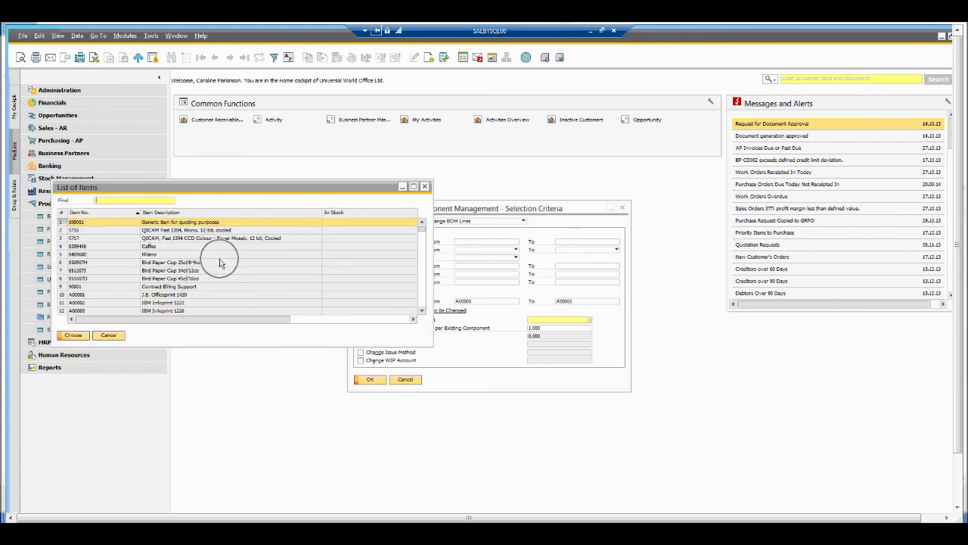
type("a")
double_click(90, 231)
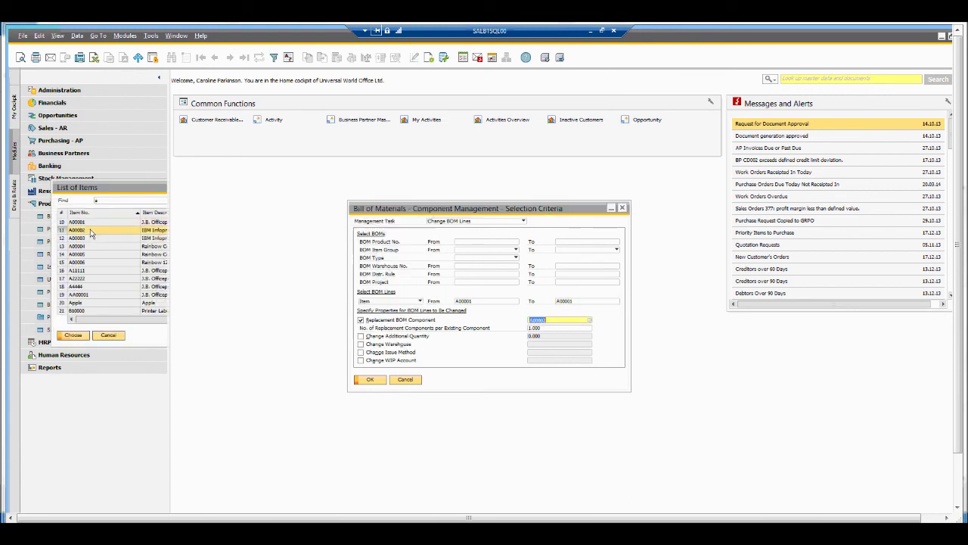
left_click(470, 304)
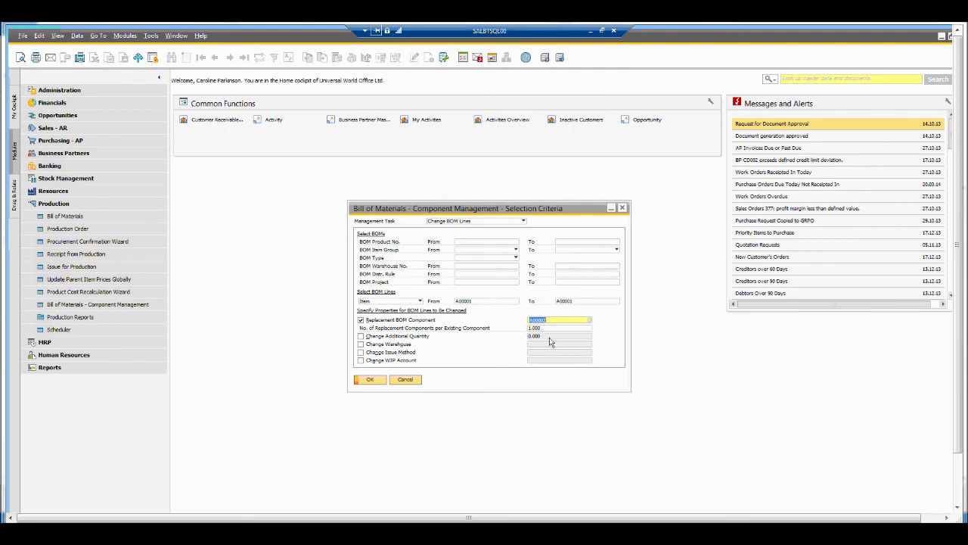
Set the number of replacement components per existing component to 2 and generate the change preview
key("Tab")
type("4")
key("Tab")
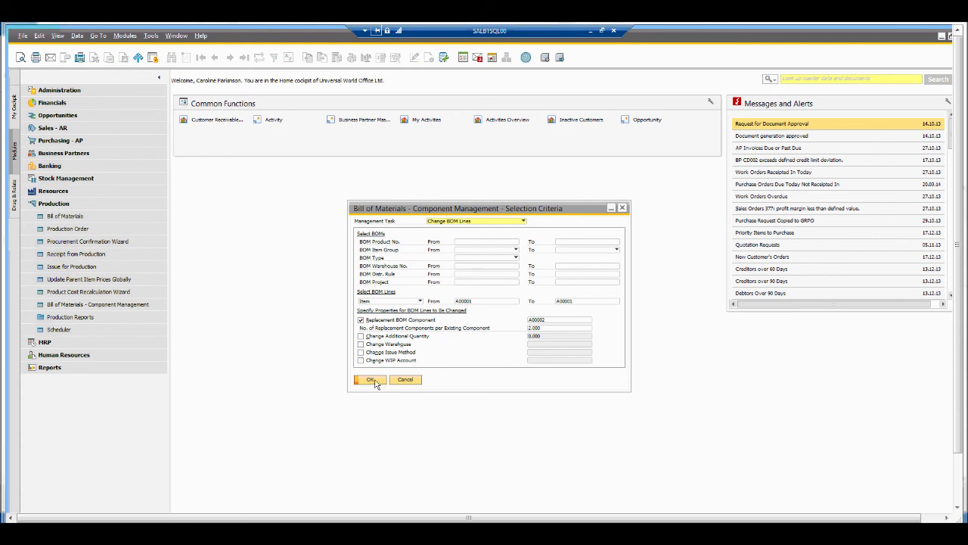
left_click(372, 380)
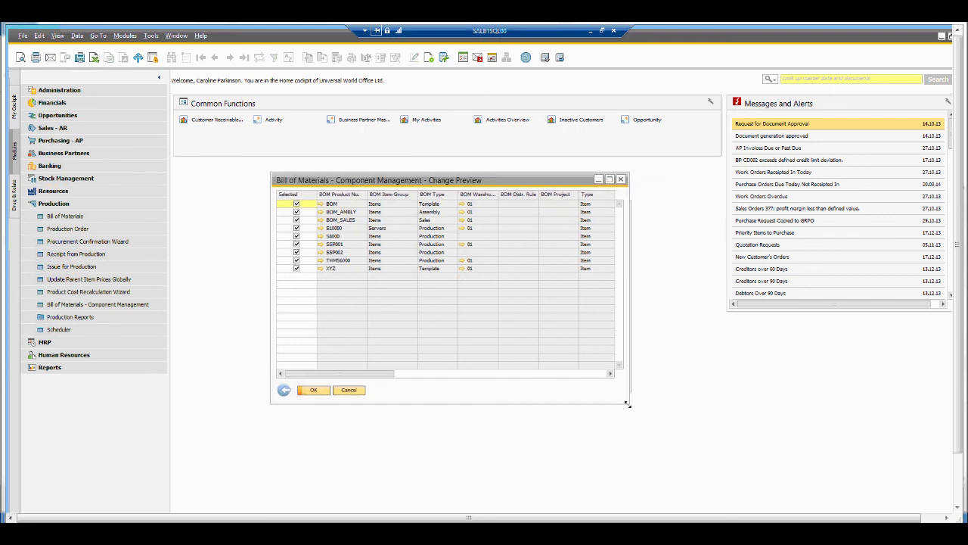
Enlarge the change preview to review the affected bills of materials, and apply the component replacement to all of them
left_click_drag(665, 418, 826, 478)
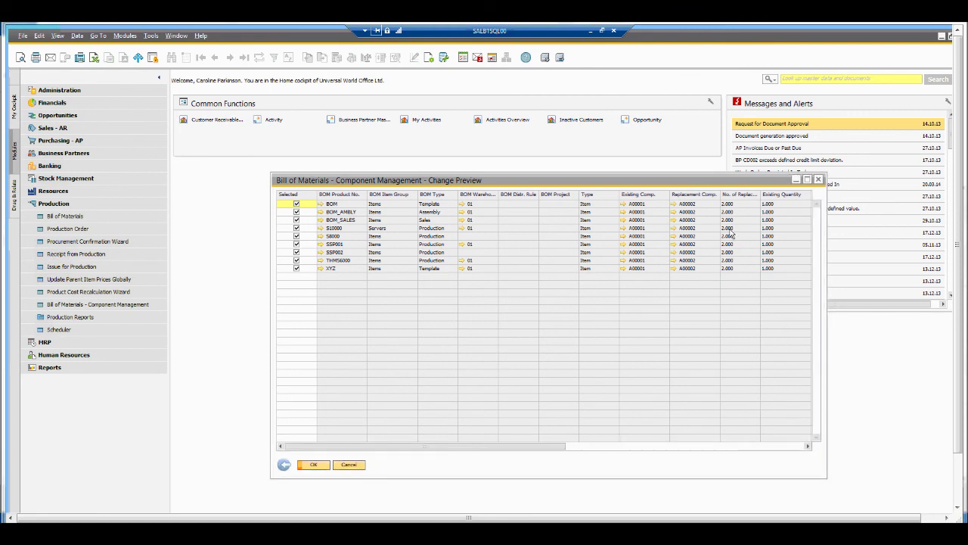
left_click(345, 198)
left_click(314, 465)
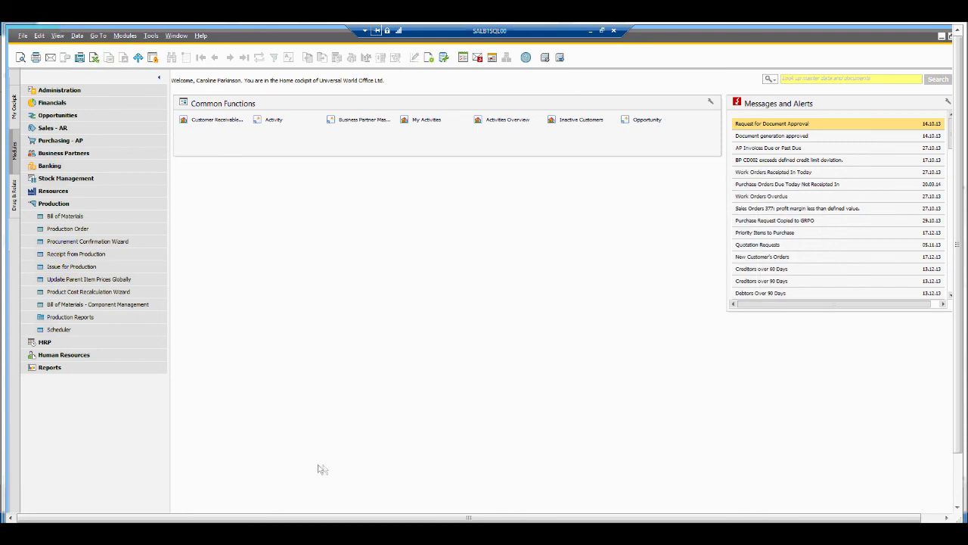
Look up the production bill of materials for Server Point 10000 and check its first component line
left_click(104, 218)
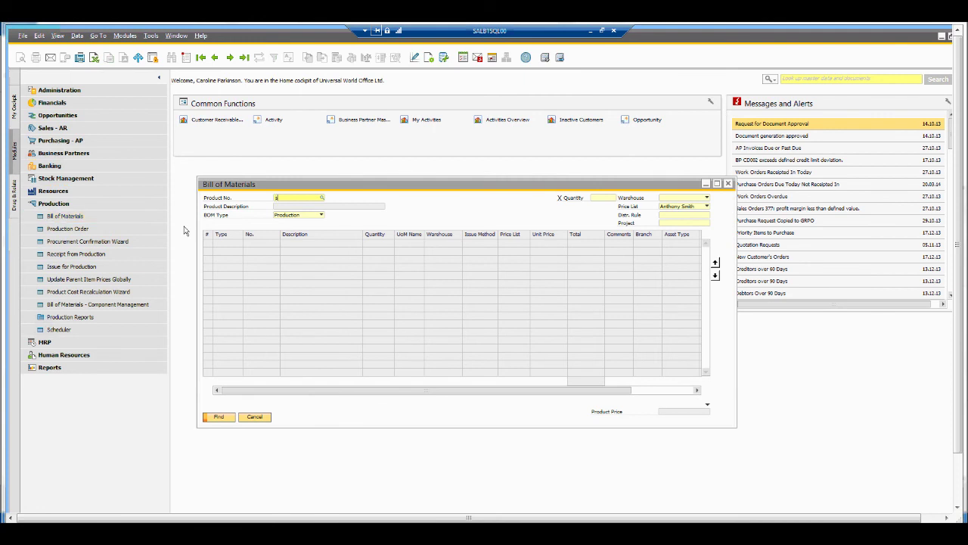
type("*")
key("Tab")
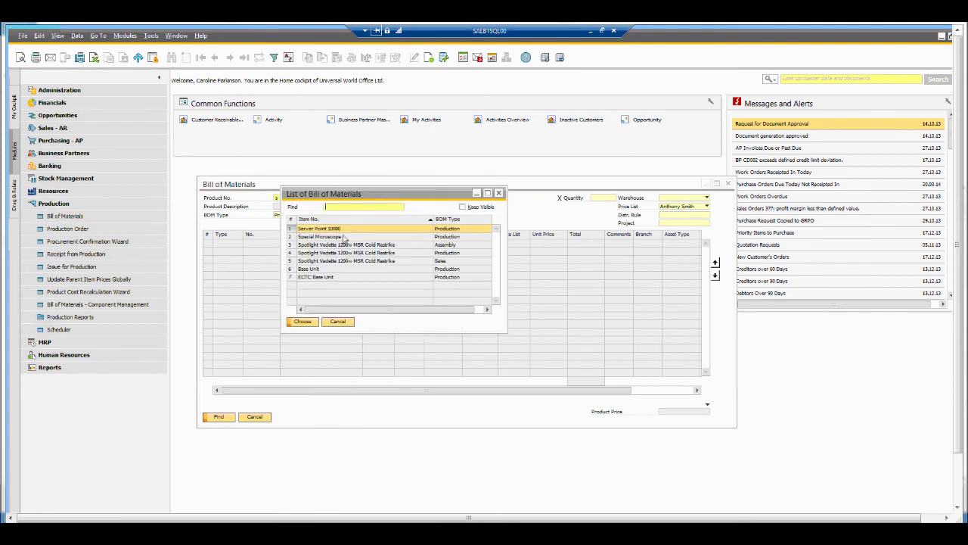
double_click(345, 230)
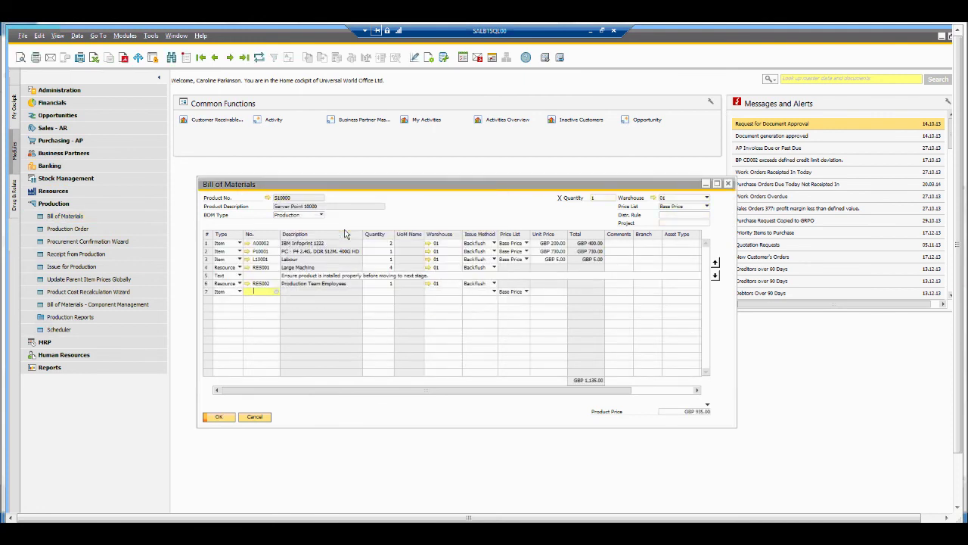
left_click(264, 248)
View history instance 6 of the Server Point 10000 bill of materials, and close the change history
left_click(151, 35)
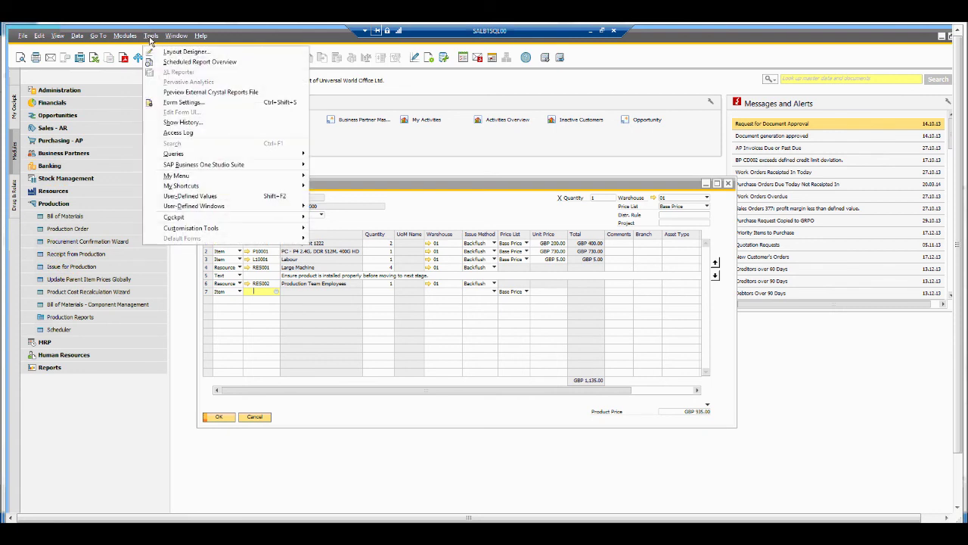
left_click(181, 122)
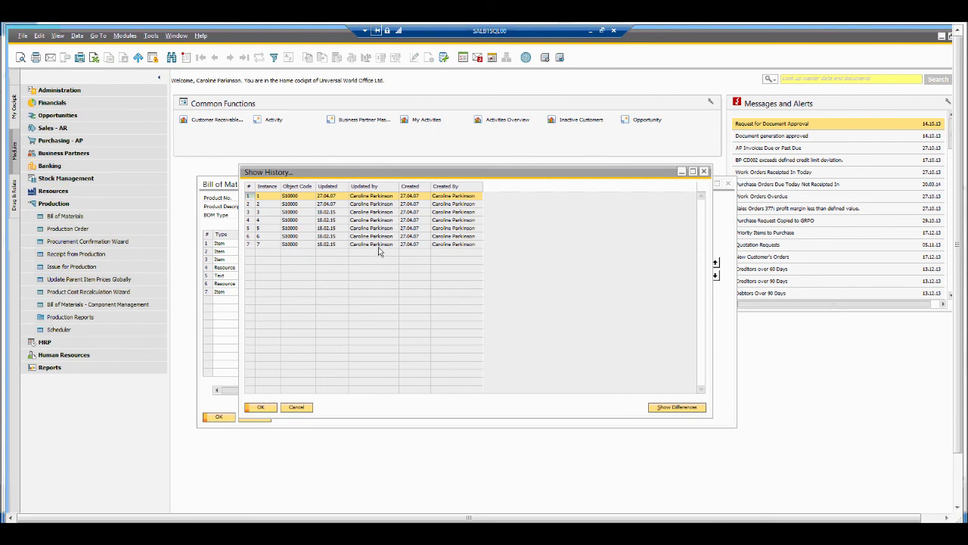
left_click(385, 236)
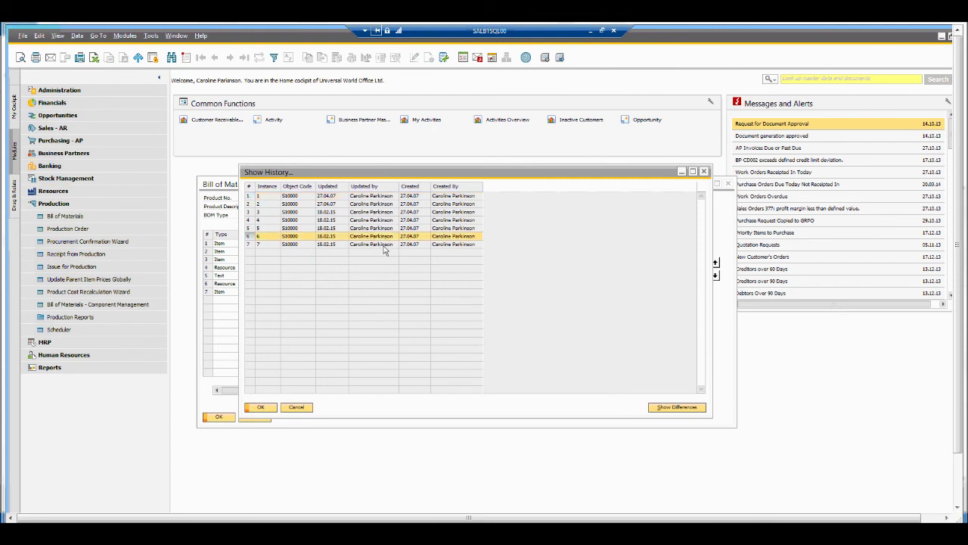
left_click(384, 244)
left_click(387, 238)
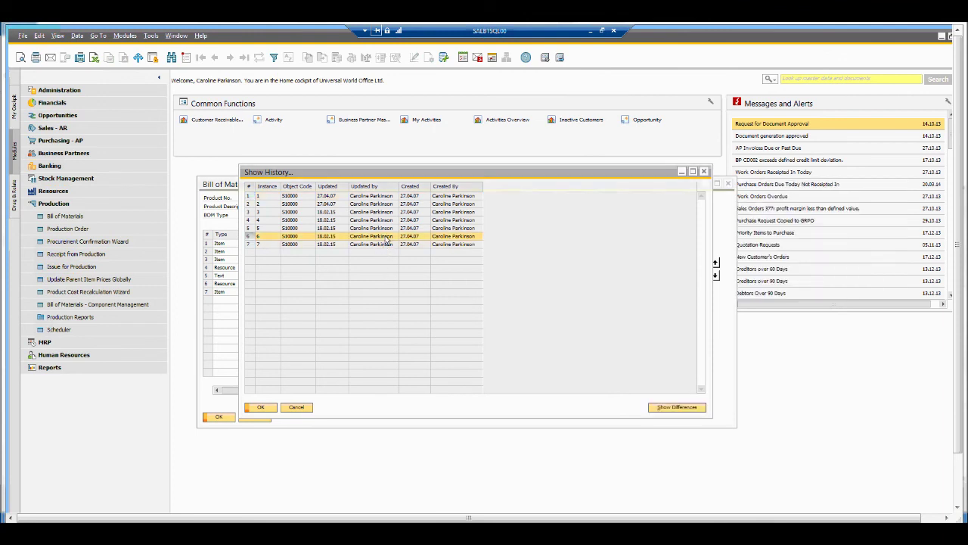
double_click(387, 239)
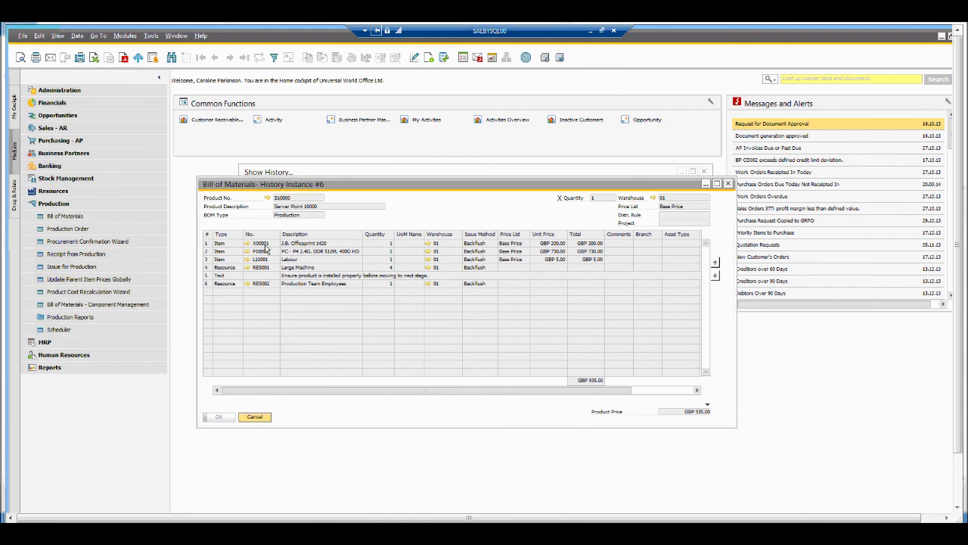
key("Escape")
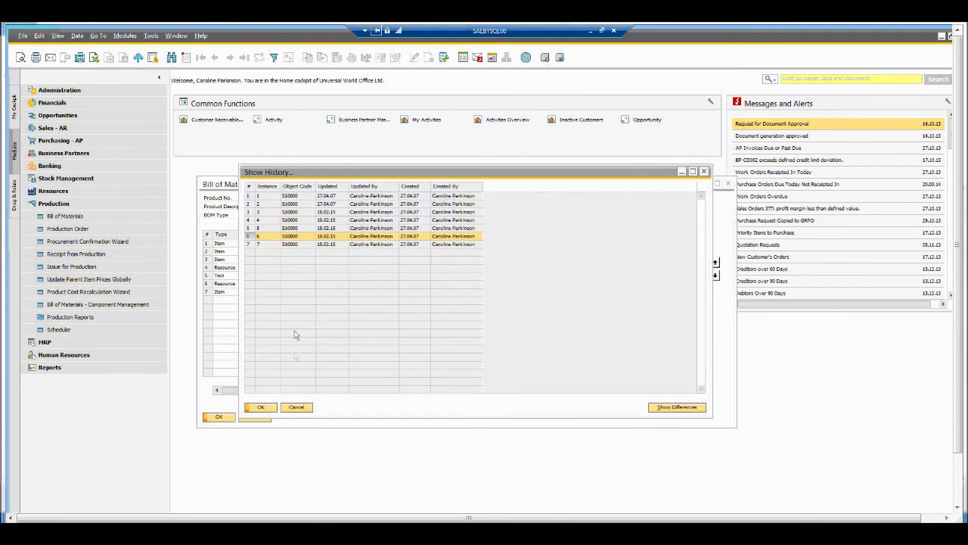
left_click(302, 414)
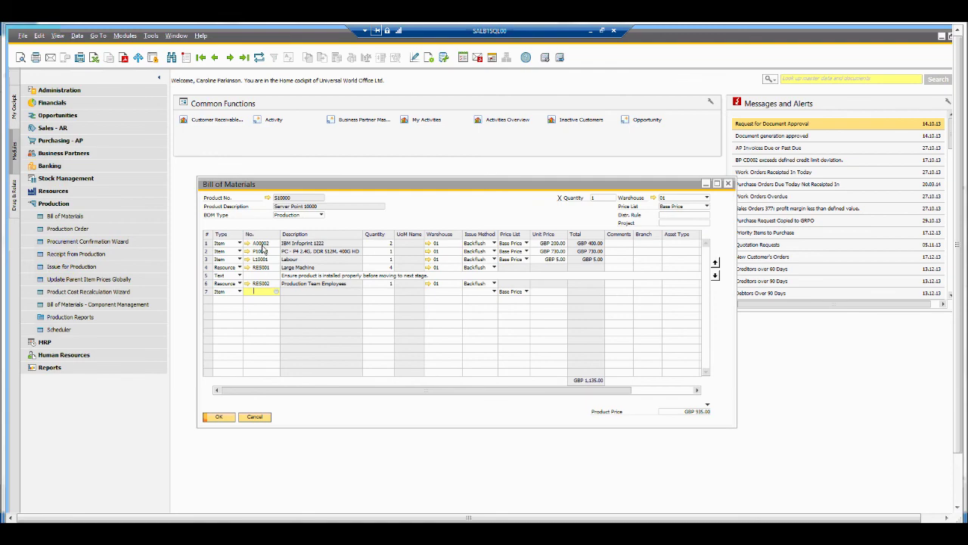